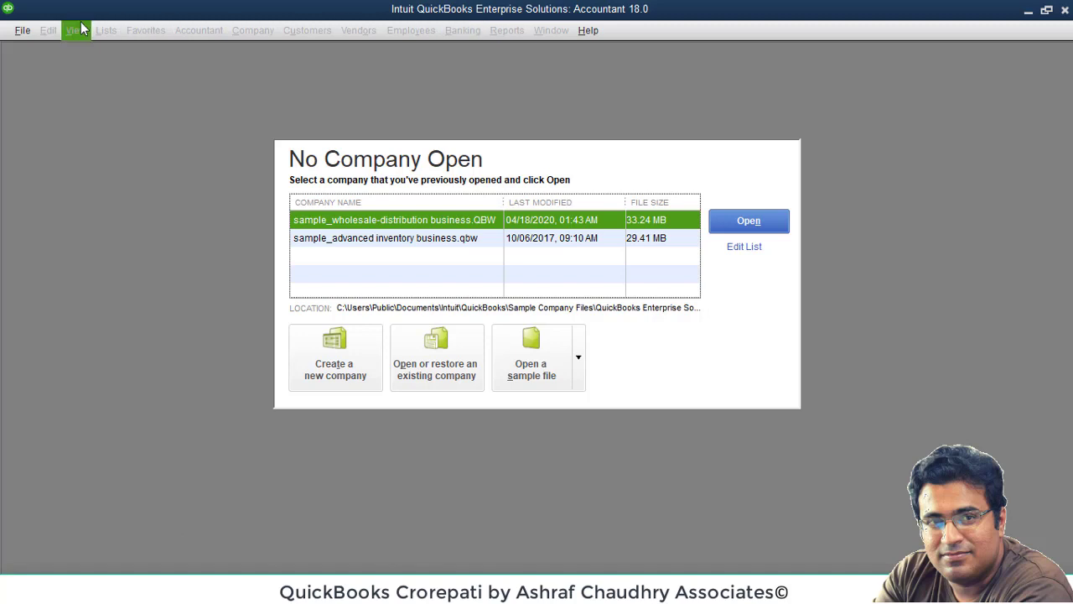
End the QuickBooks Web Connector task in Task Manager, and close Task Manager.
{"action": "right_click", "coordinate": [737, 590]}
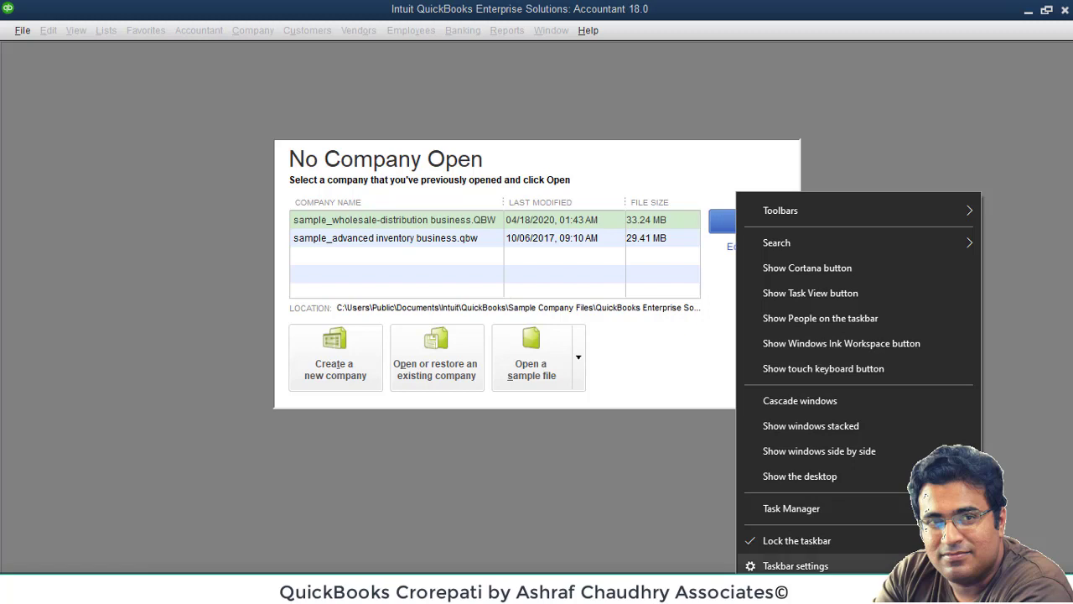
{"action": "left_click", "coordinate": [789, 513]}
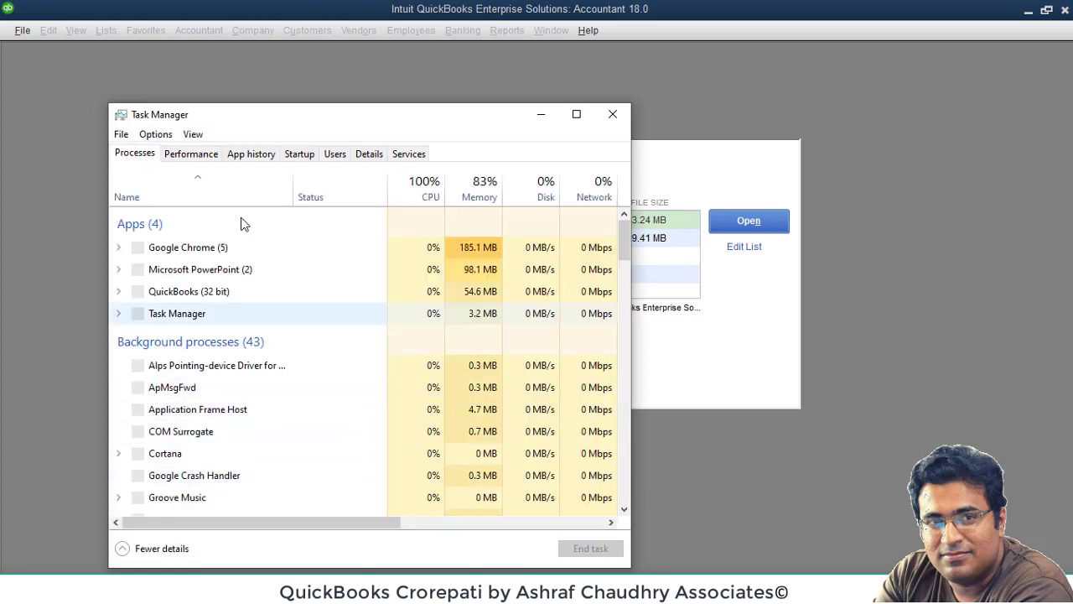
{"action": "left_click", "coordinate": [200, 178]}
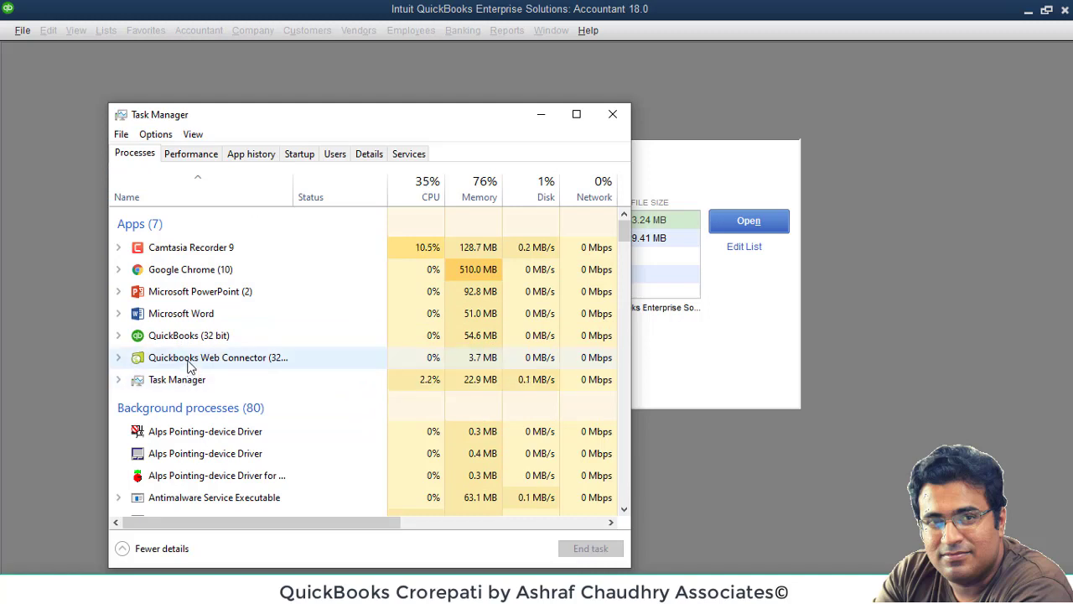
{"action": "left_click", "coordinate": [191, 364]}
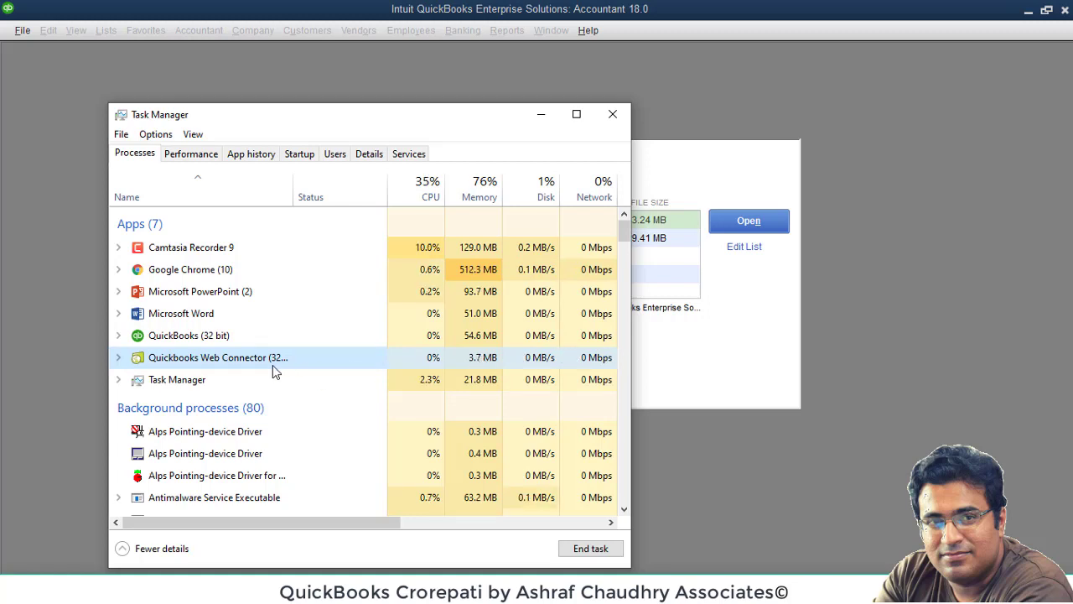
{"action": "right_click", "coordinate": [229, 366]}
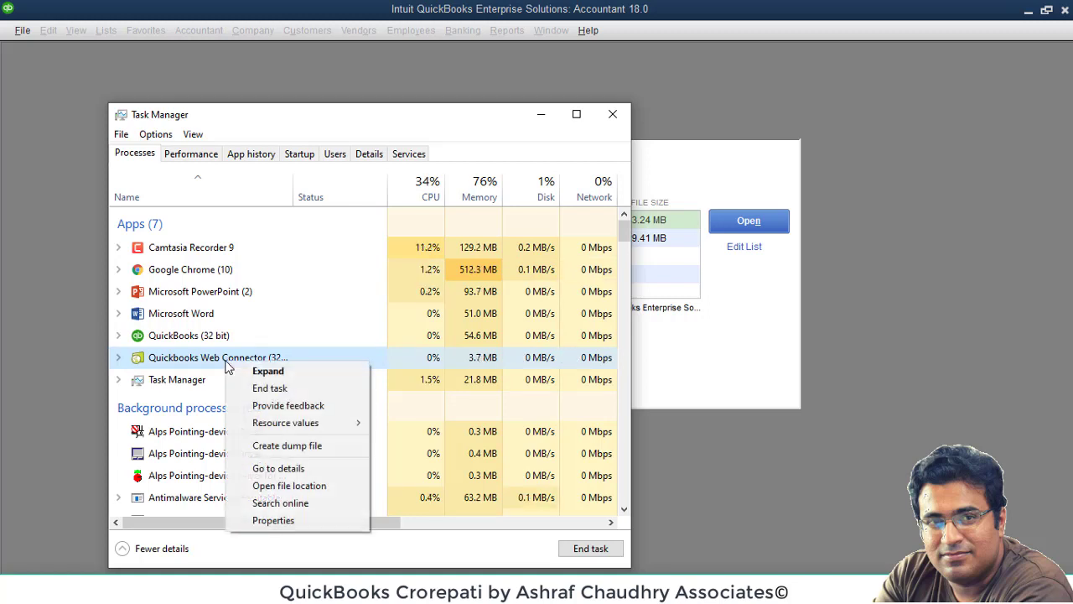
{"action": "left_click", "coordinate": [286, 388]}
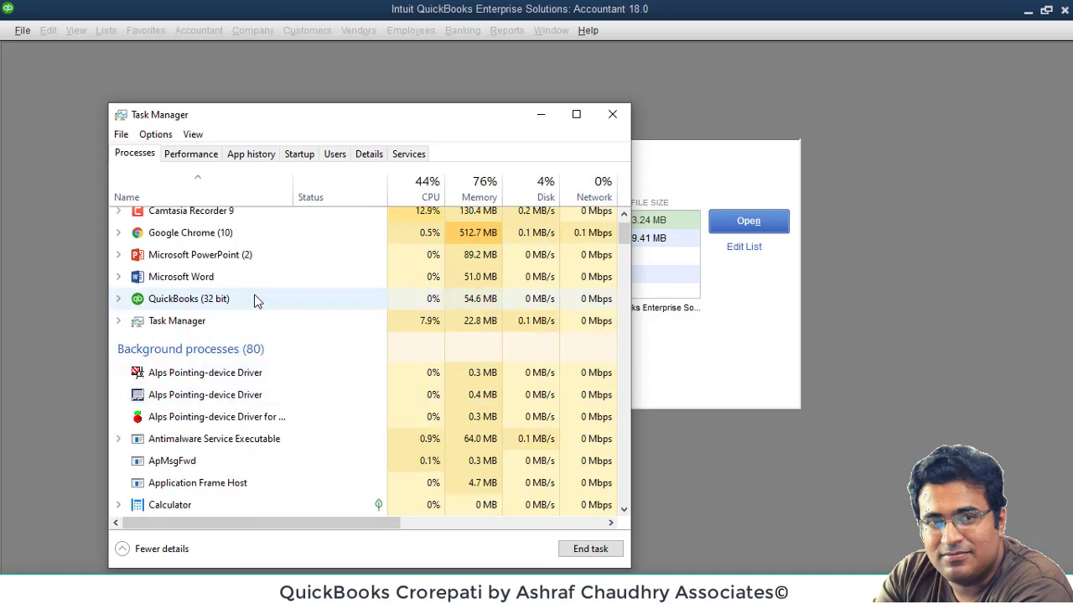
{"action": "left_click", "coordinate": [613, 116]}
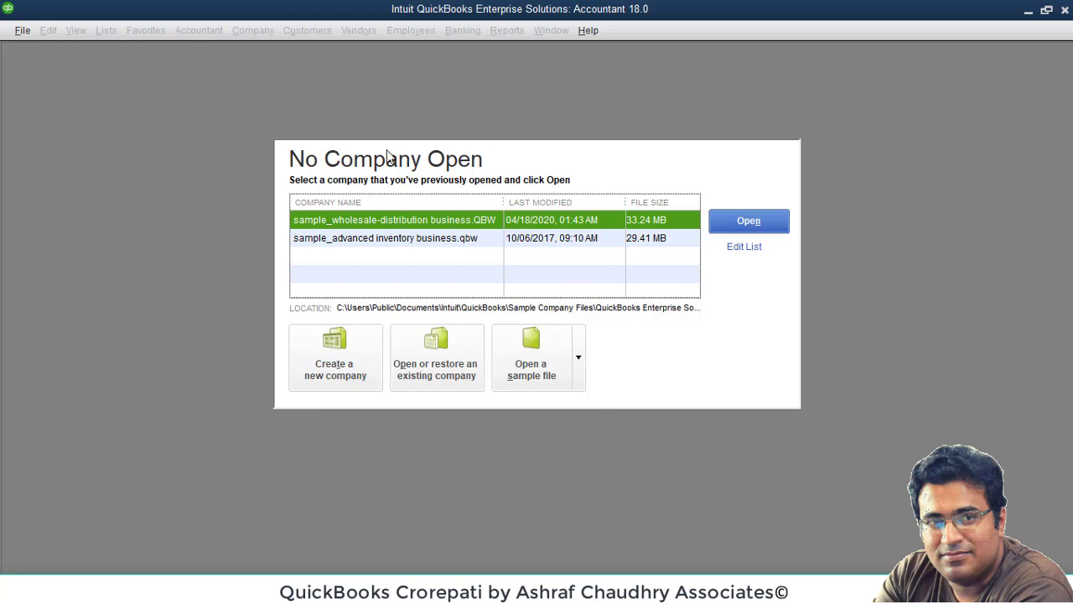
Start creating a new company file with the Detailed Start setup.
{"action": "left_click", "coordinate": [25, 32]}
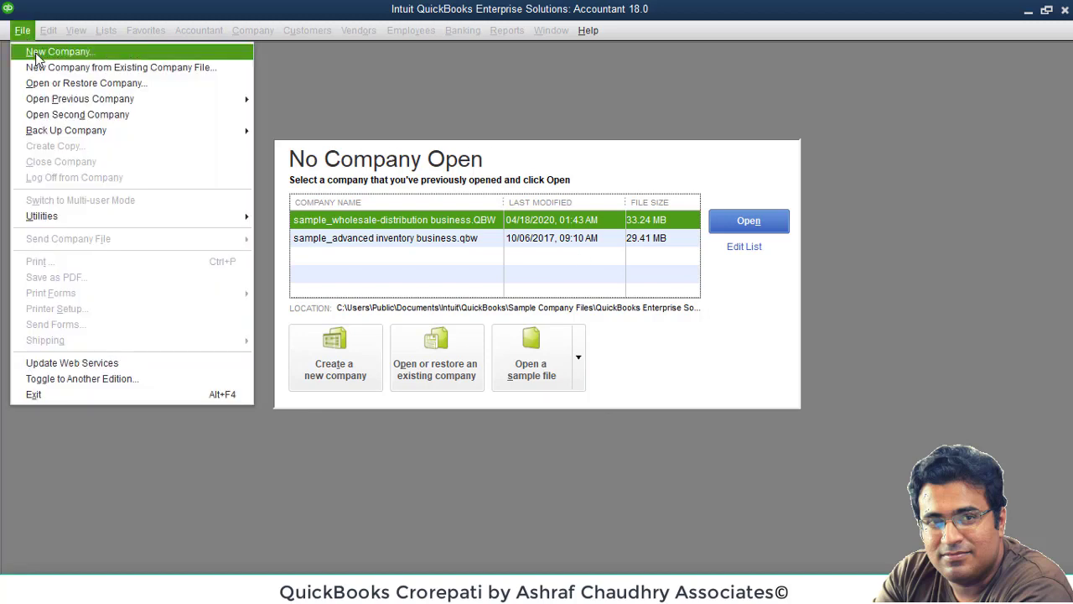
{"action": "left_click", "coordinate": [294, 66]}
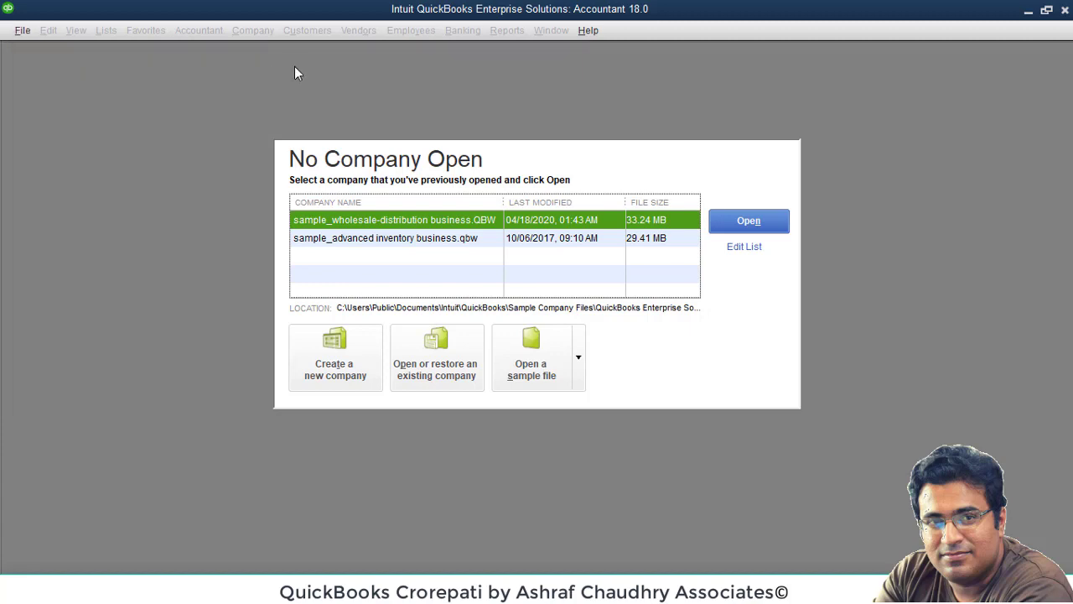
{"action": "left_click", "coordinate": [361, 365]}
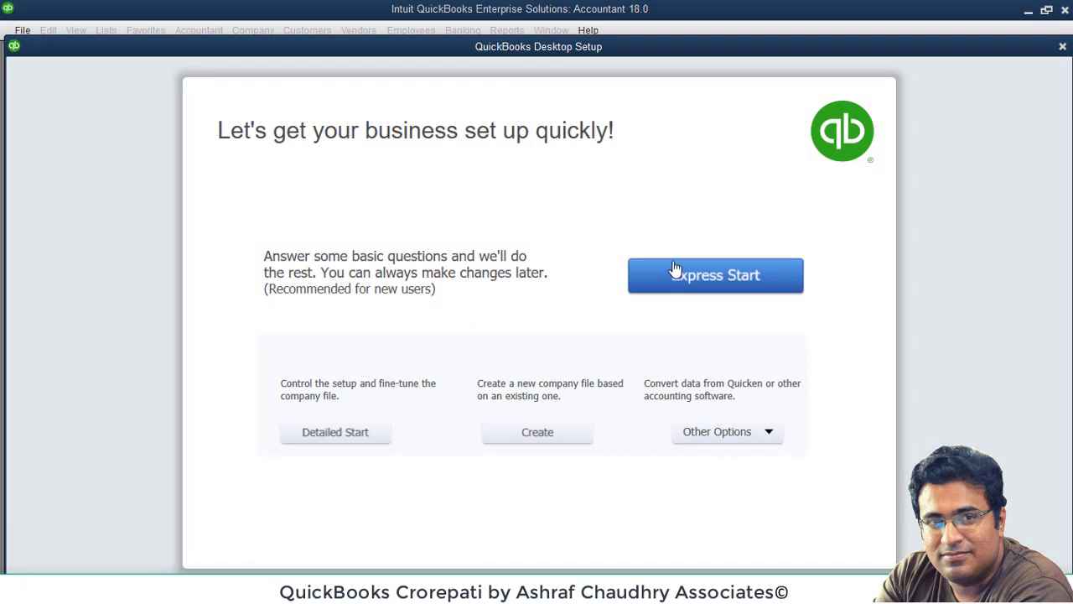
{"action": "left_click", "coordinate": [352, 436]}
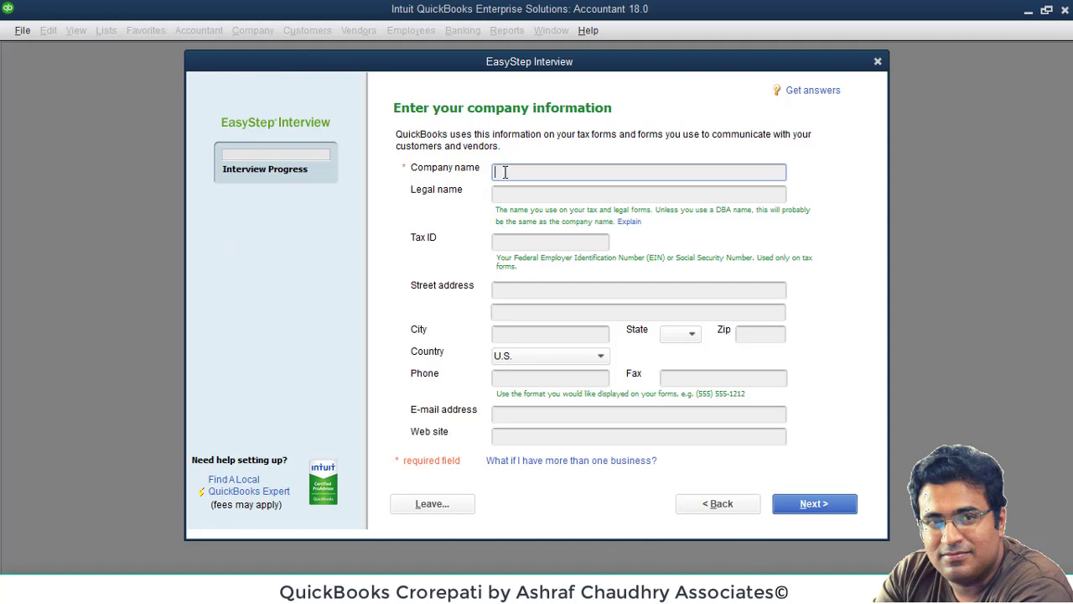
Enter "Digital Ctp house" as the company name, leaving the legal name blank.
{"action": "type", "text": "igital Ctp house"}
{"action": "left_click", "coordinate": [519, 194]}
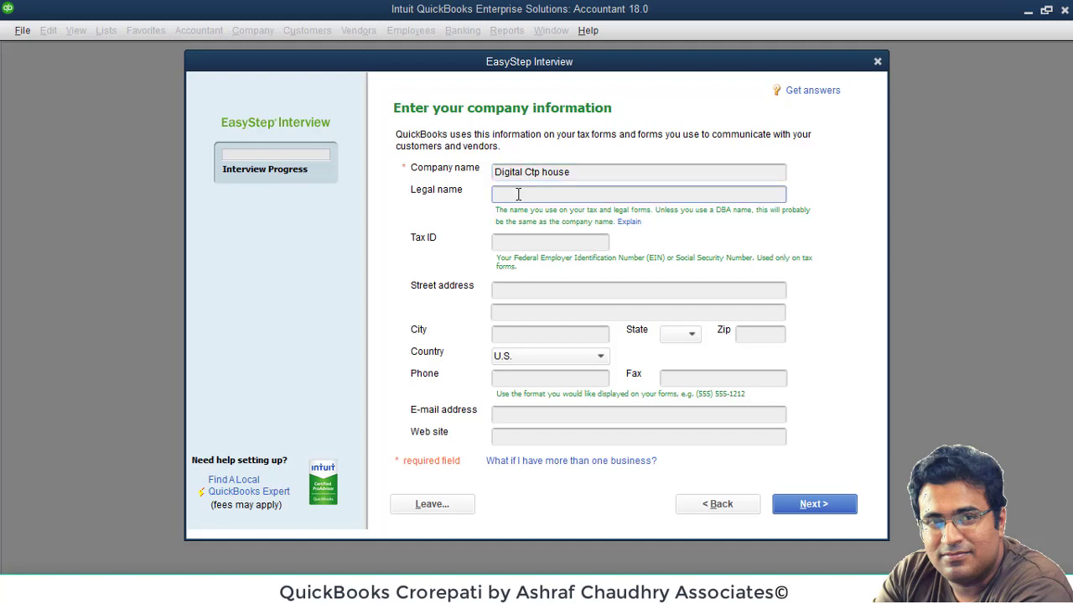
{"action": "left_click", "coordinate": [535, 237]}
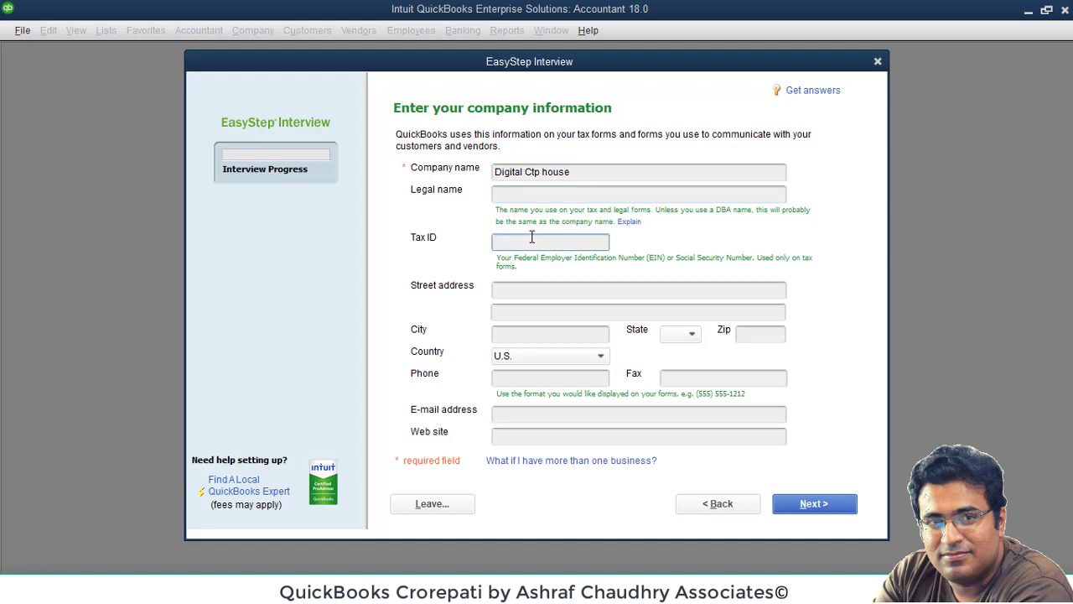
Fill in the company's street address, reuse the same text as the city, and set the country to Other.
{"action": "left_click", "coordinate": [532, 286]}
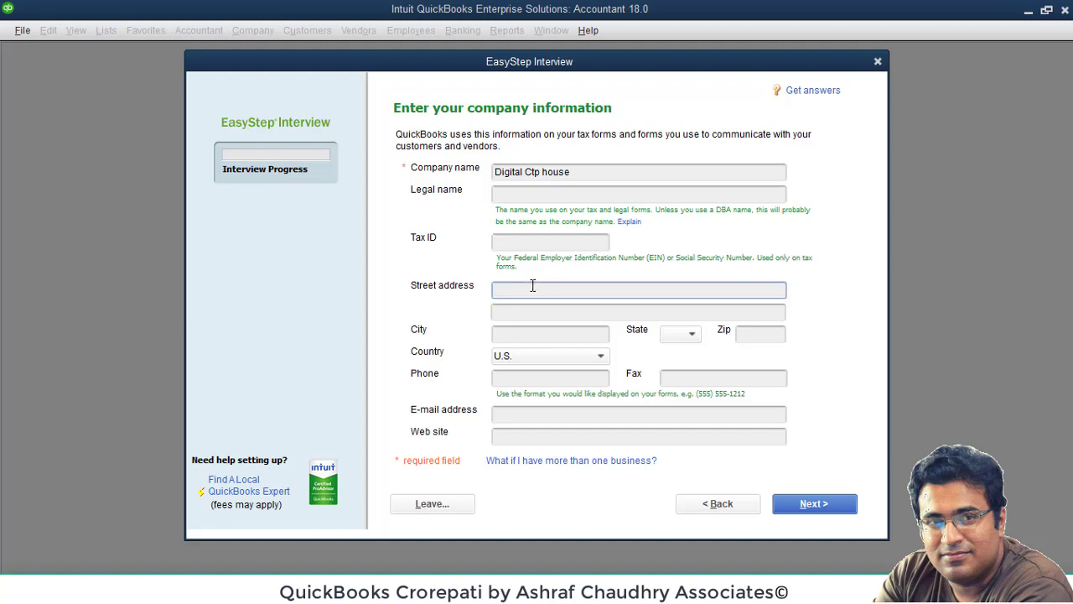
{"action": "type", "text": "ISLAMABAD"}
{"action": "left_click_drag", "start_coordinate": [553, 290], "coordinate": [456, 286]}
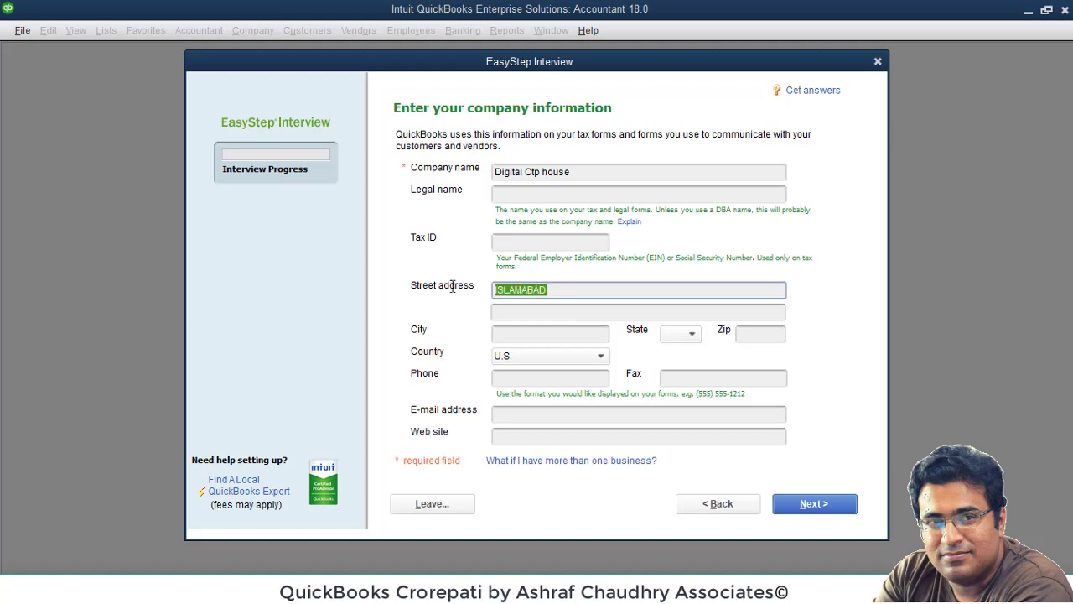
{"action": "left_click", "coordinate": [528, 333]}
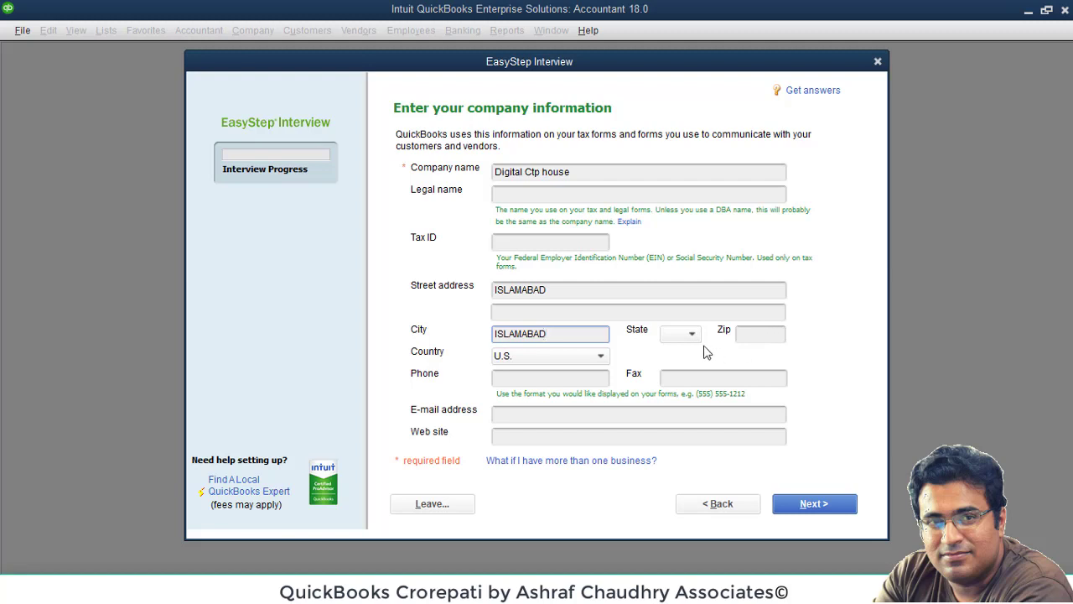
{"action": "left_click", "coordinate": [589, 355]}
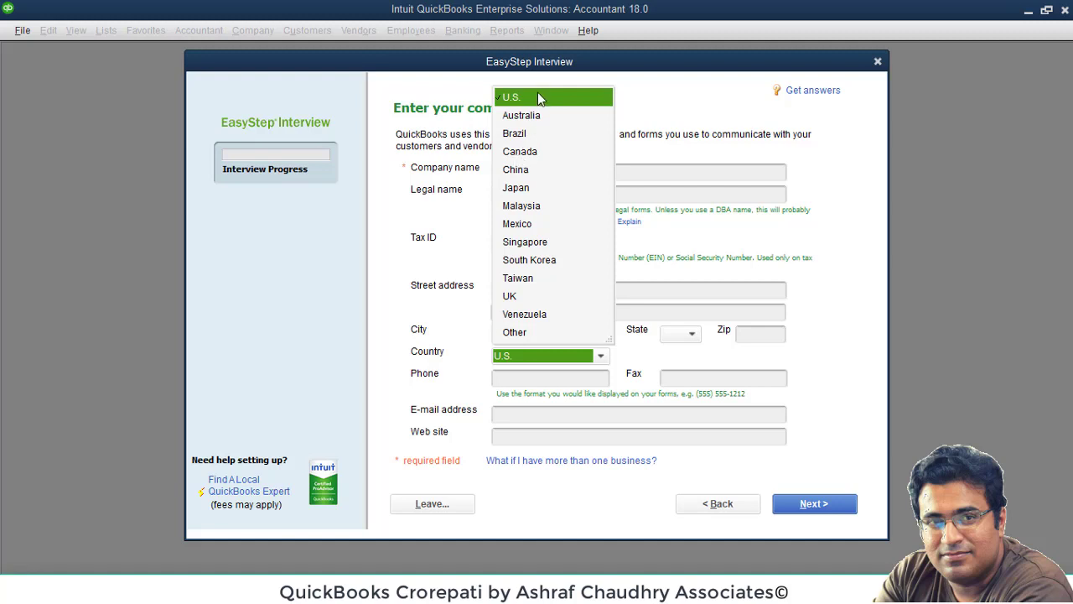
{"action": "left_click", "coordinate": [515, 332]}
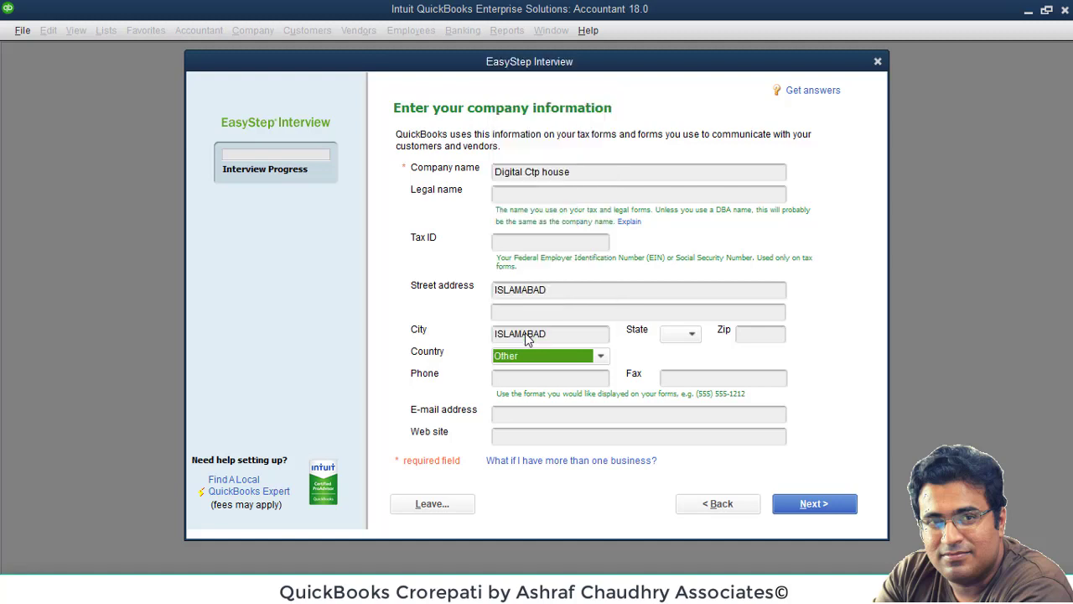
Leave the phone, fax, e-mail and web site blank and continue to the industry selection.
{"action": "left_click", "coordinate": [558, 379]}
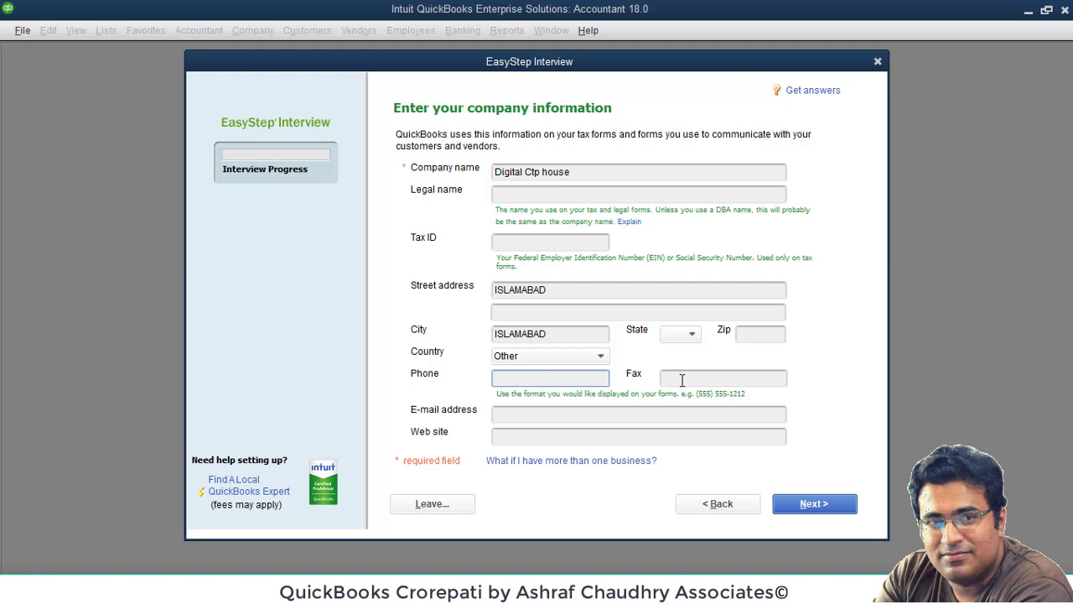
{"action": "left_click", "coordinate": [594, 418]}
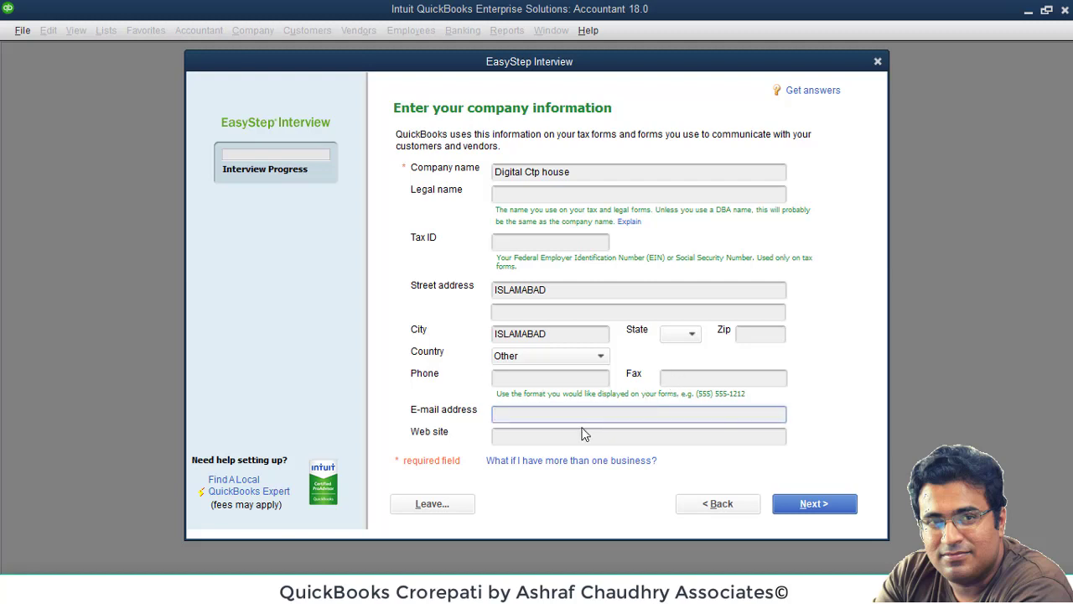
{"action": "left_click", "coordinate": [584, 433]}
{"action": "left_click", "coordinate": [580, 414]}
{"action": "left_click", "coordinate": [566, 379]}
{"action": "left_click", "coordinate": [709, 378]}
{"action": "left_click", "coordinate": [639, 412]}
{"action": "left_click", "coordinate": [635, 435]}
{"action": "left_click", "coordinate": [814, 505]}
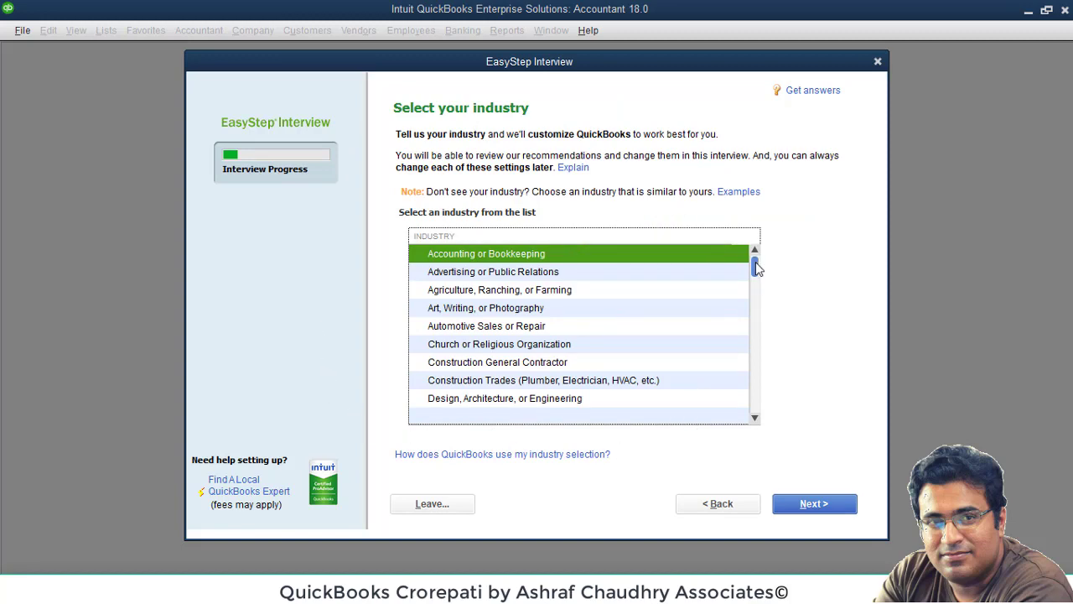
Choose General Product-based Business as the industry and continue to the company organization question.
{"action": "left_click_drag", "start_coordinate": [754, 267], "coordinate": [775, 406]}
{"action": "key", "text": "Home"}
{"action": "left_click_drag", "start_coordinate": [757, 269], "coordinate": [747, 409]}
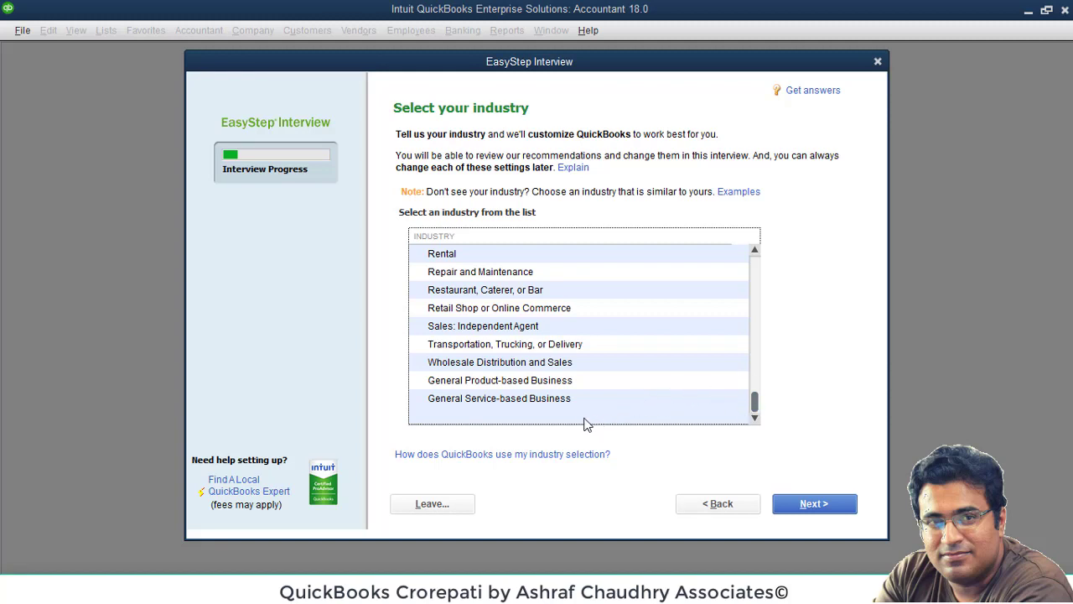
{"action": "left_click", "coordinate": [526, 384]}
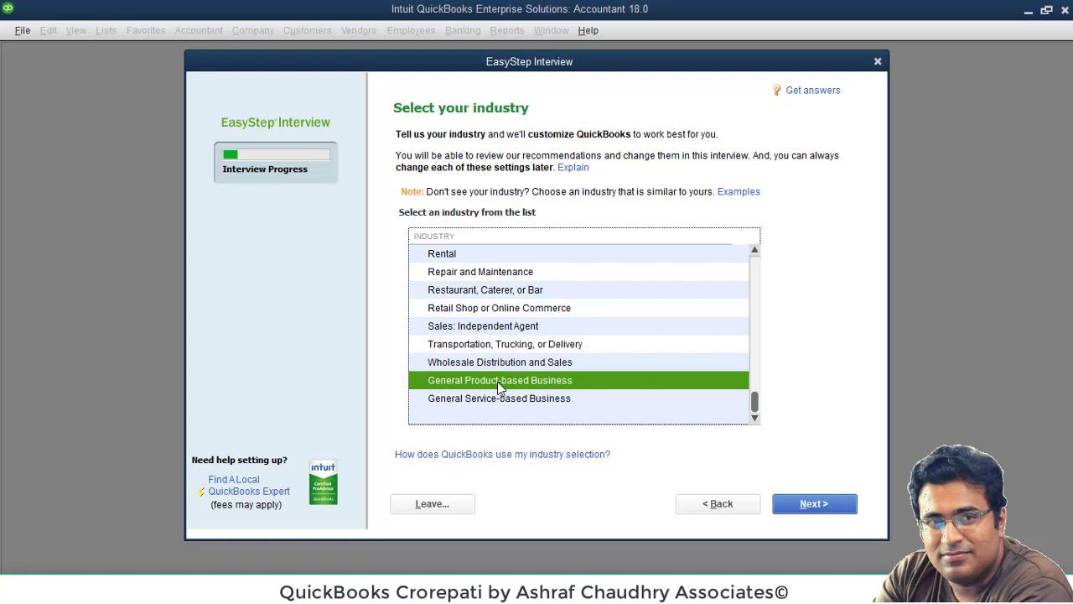
{"action": "left_click", "coordinate": [805, 503]}
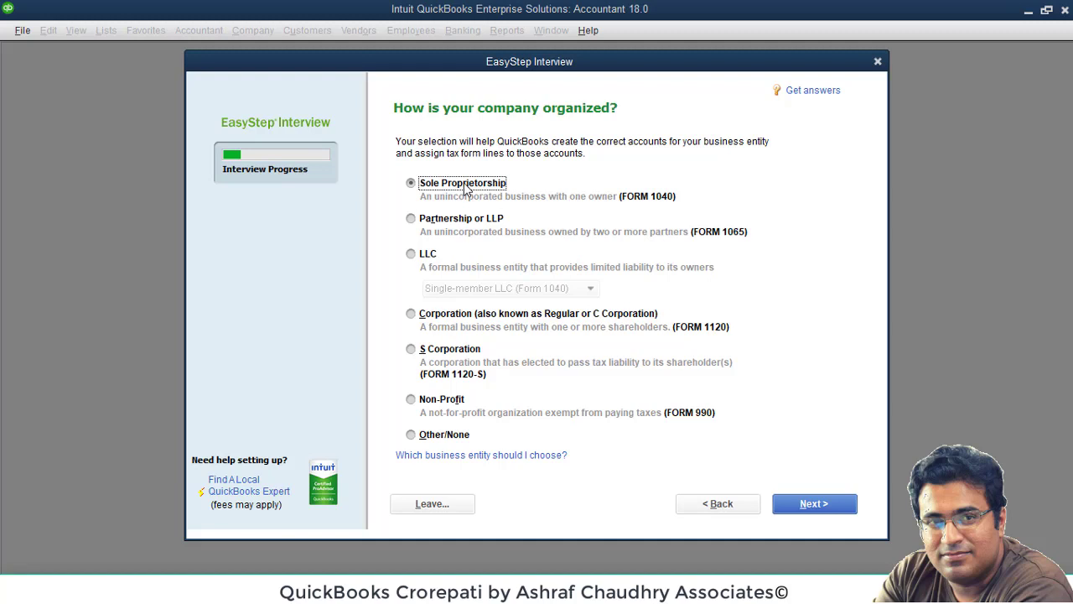
Examine the Partnership or LLP, LLC, Corporation and S Corporation types, including the member options offered for an LLC.
{"action": "left_click", "coordinate": [453, 223]}
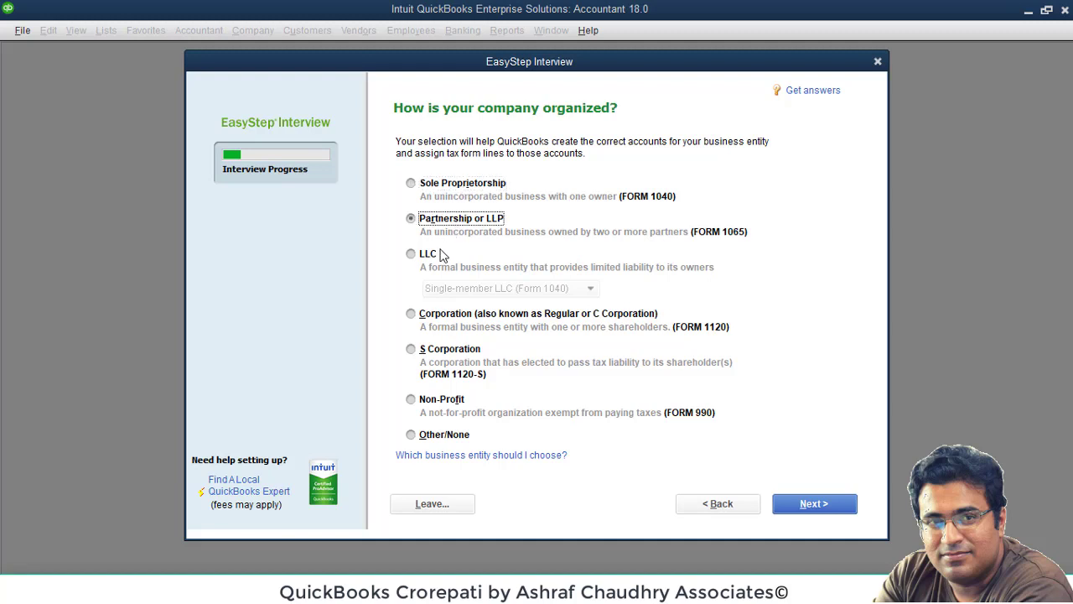
{"action": "left_click", "coordinate": [436, 253]}
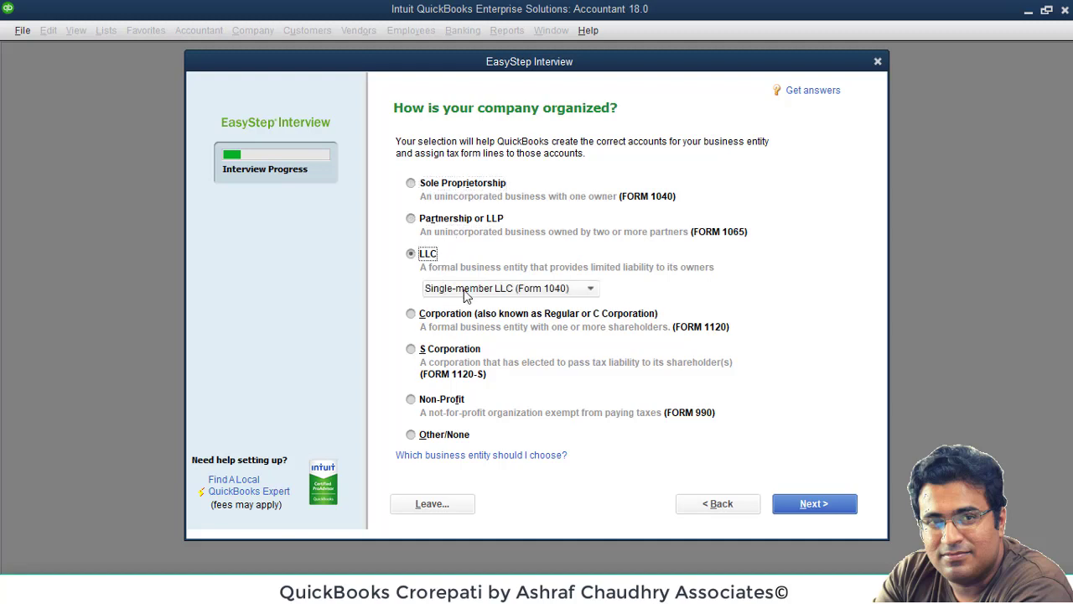
{"action": "left_click", "coordinate": [465, 289]}
{"action": "left_click", "coordinate": [465, 289]}
{"action": "left_click", "coordinate": [424, 260]}
{"action": "left_click", "coordinate": [421, 319]}
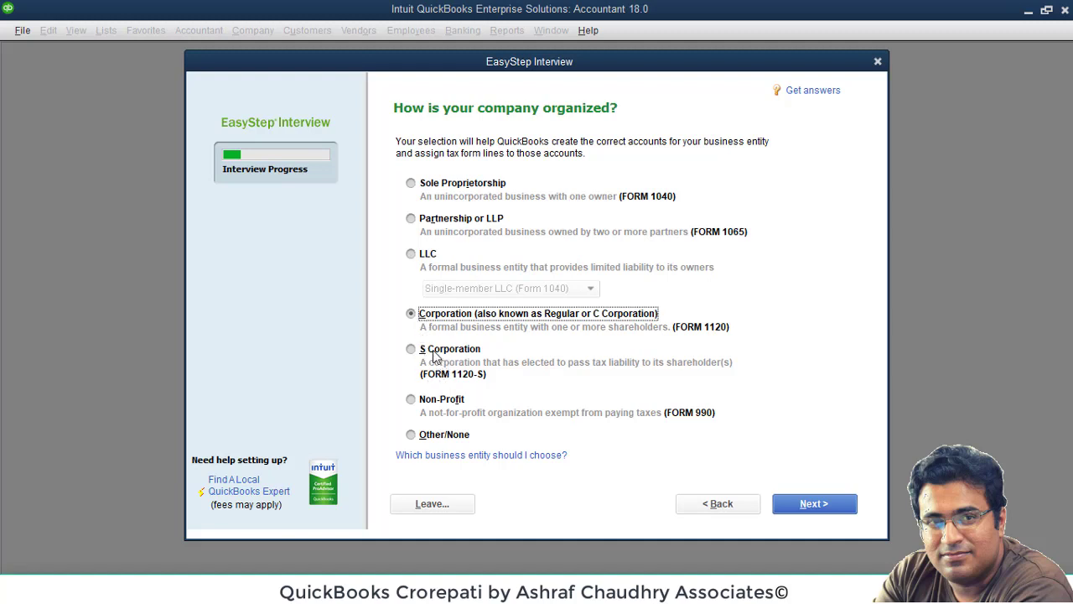
{"action": "left_click", "coordinate": [433, 352]}
{"action": "left_click", "coordinate": [429, 324]}
{"action": "left_click", "coordinate": [427, 254]}
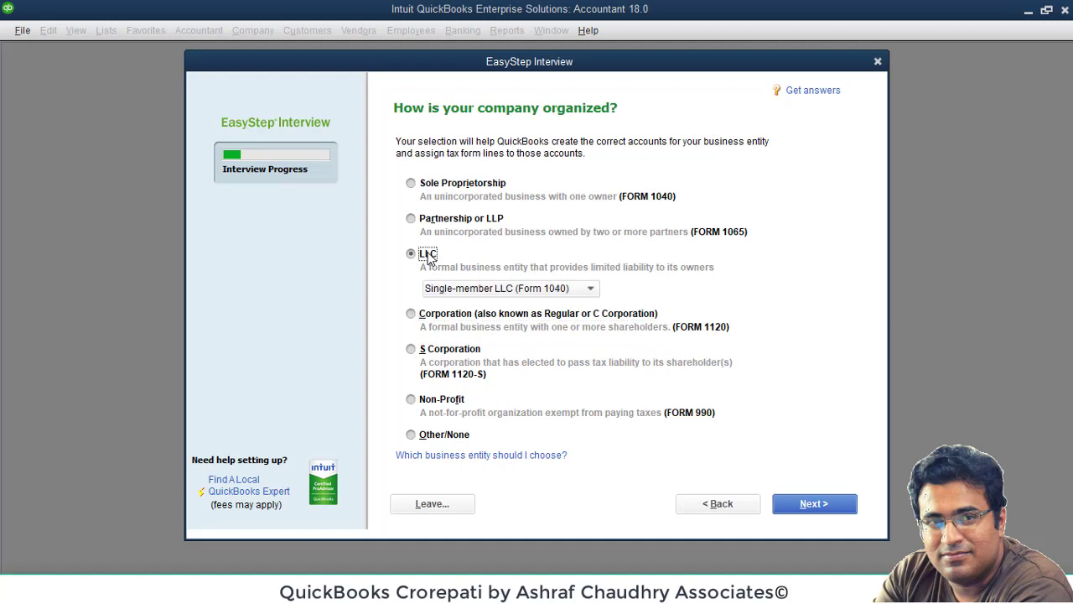
{"action": "left_click", "coordinate": [450, 291]}
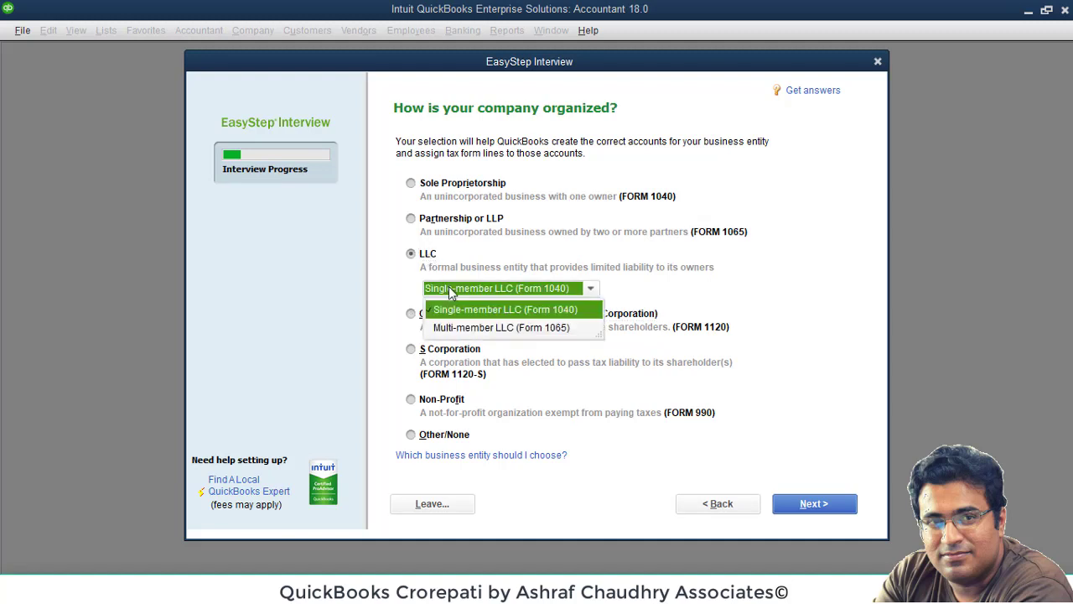
{"action": "left_click", "coordinate": [449, 291]}
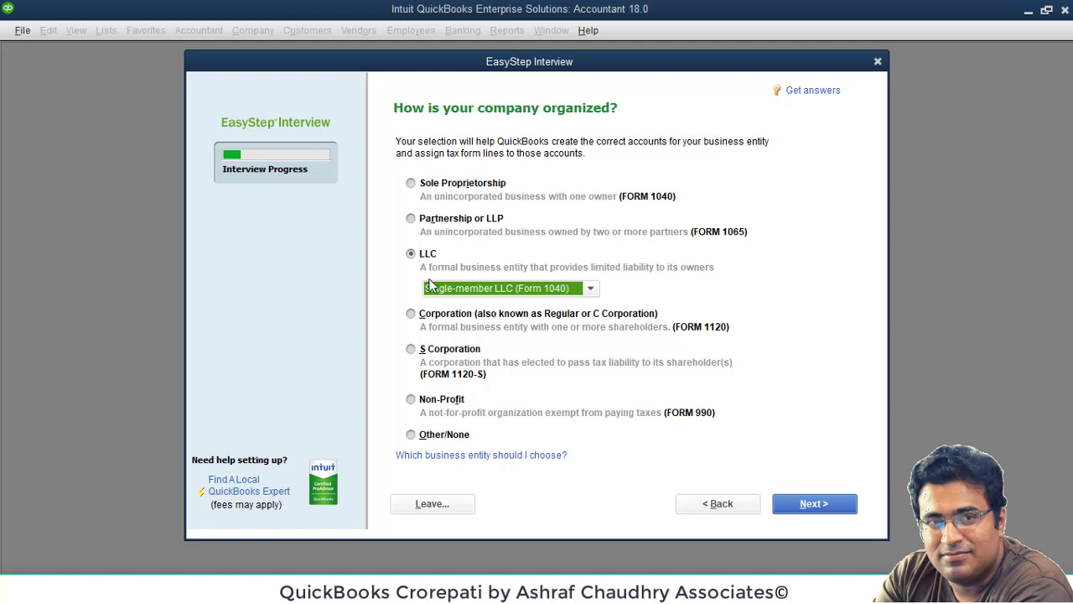
{"action": "left_click", "coordinate": [454, 290]}
{"action": "left_click", "coordinate": [463, 301]}
Compare the Sole Proprietorship and Partnership or LLP organization types.
{"action": "left_click", "coordinate": [440, 221]}
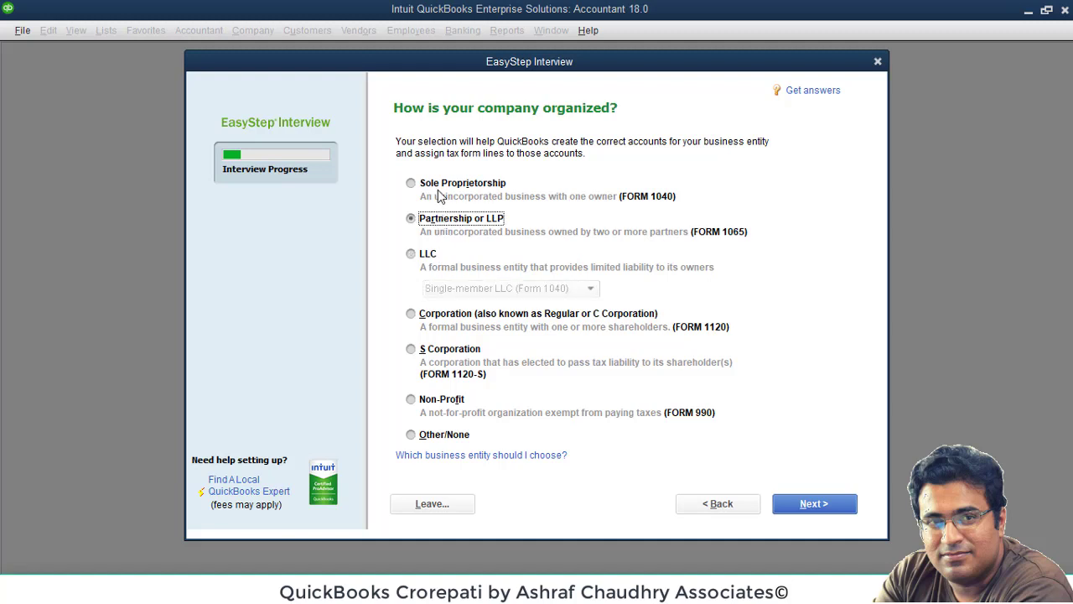
{"action": "left_click", "coordinate": [441, 186]}
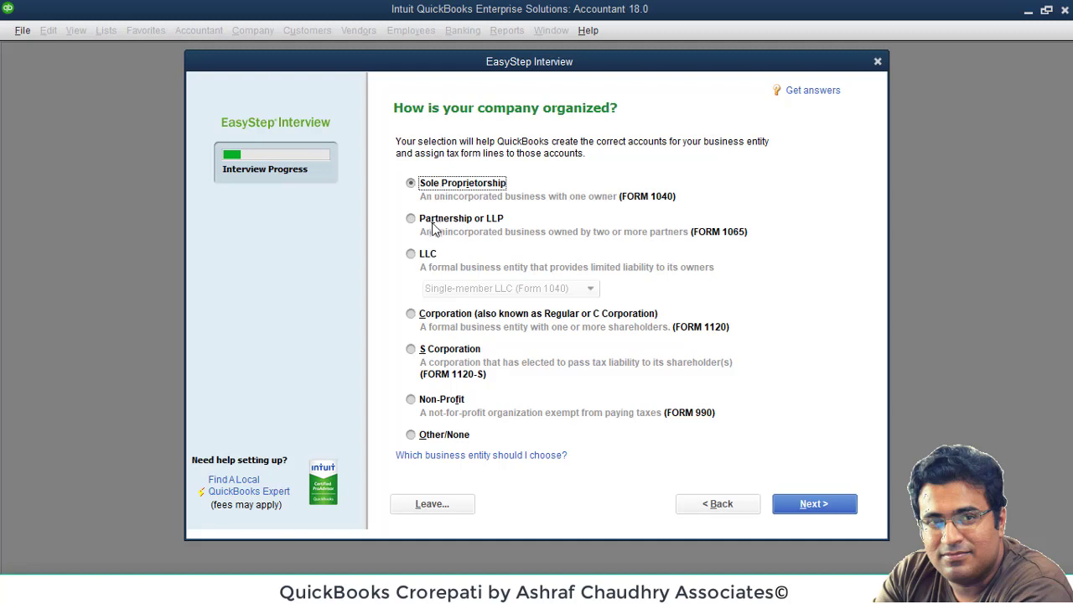
{"action": "left_click", "coordinate": [435, 223]}
{"action": "left_click", "coordinate": [442, 186]}
{"action": "left_click", "coordinate": [434, 219]}
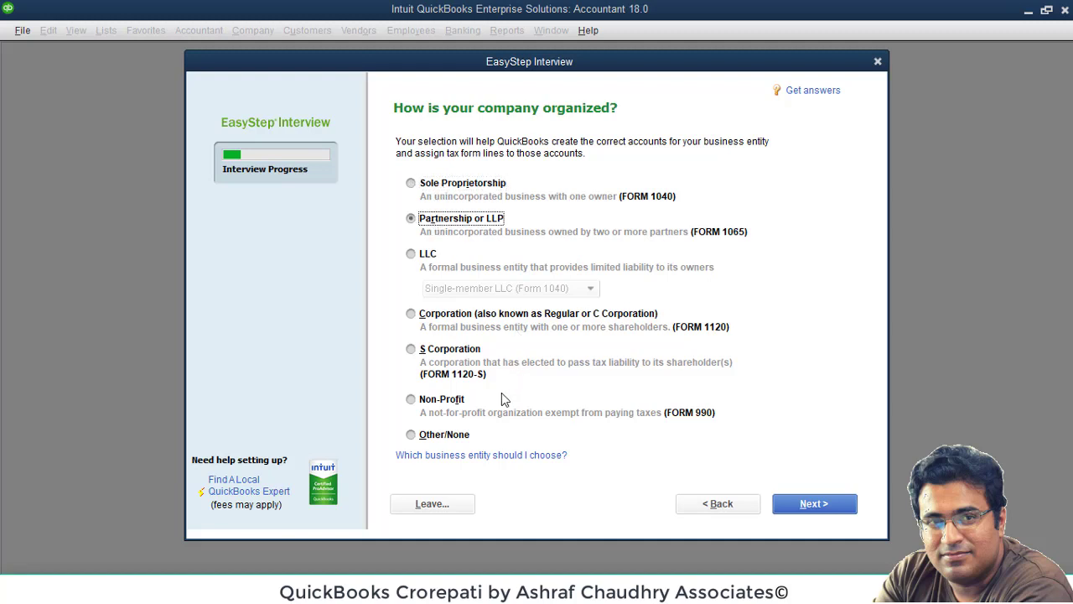
Look at the Non-Profit type and set the company's organization to Other/None.
{"action": "left_click", "coordinate": [451, 405]}
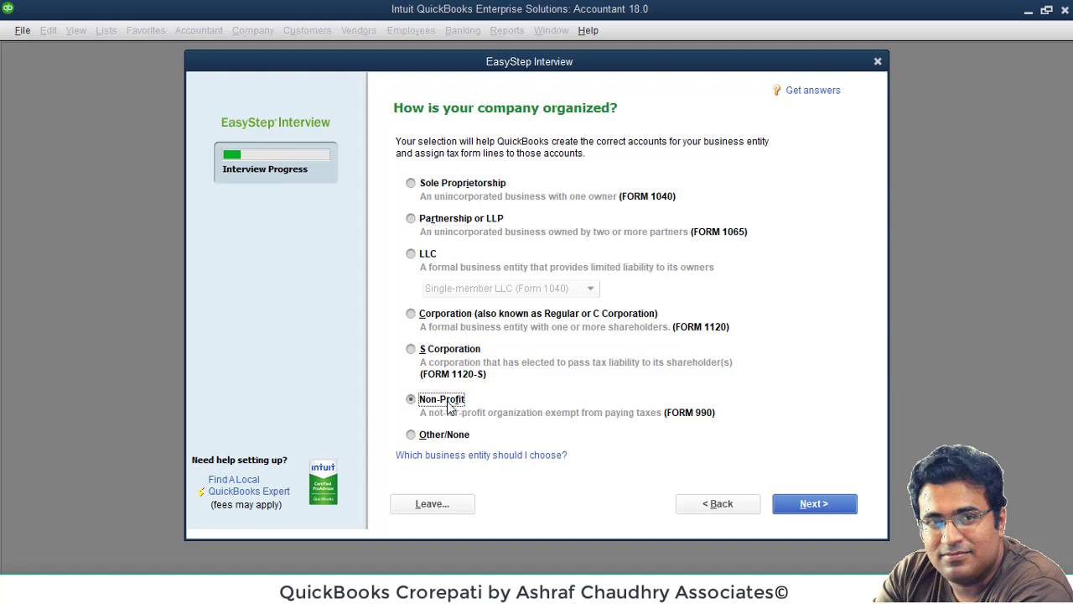
{"action": "left_click", "coordinate": [450, 435]}
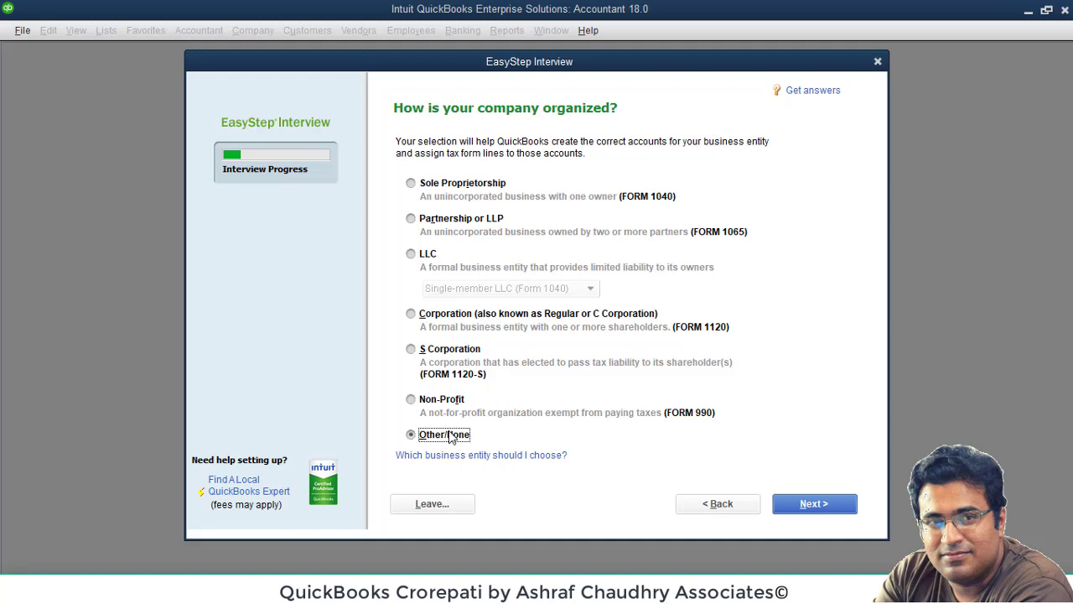
Compare the Sole Proprietorship and LLC types, set the company's organization to Partnership or LLP, and continue to the fiscal year question.
{"action": "left_click", "coordinate": [455, 186]}
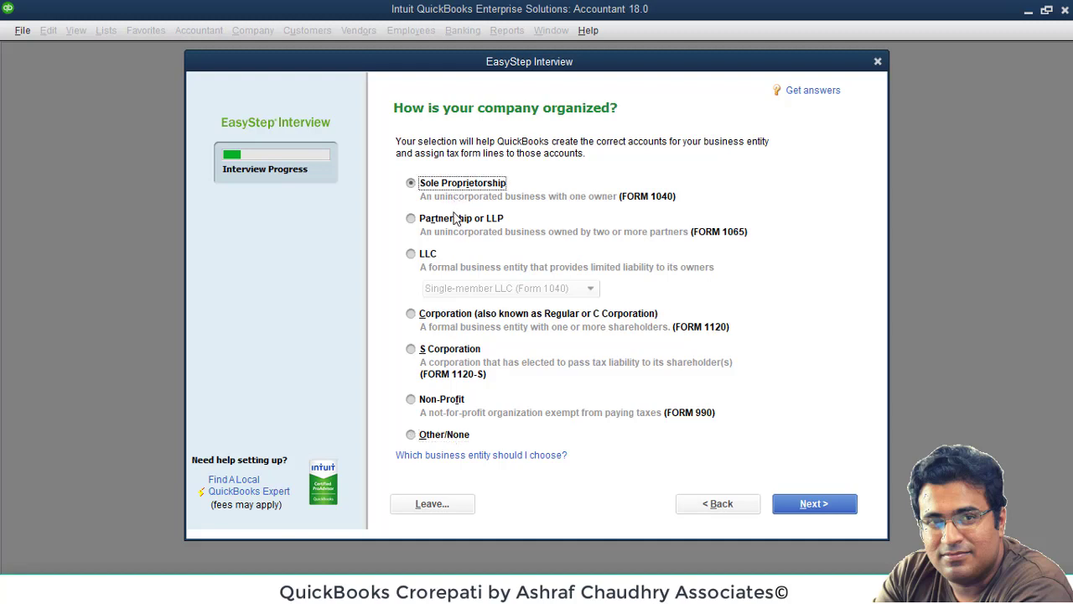
{"action": "left_click", "coordinate": [457, 220]}
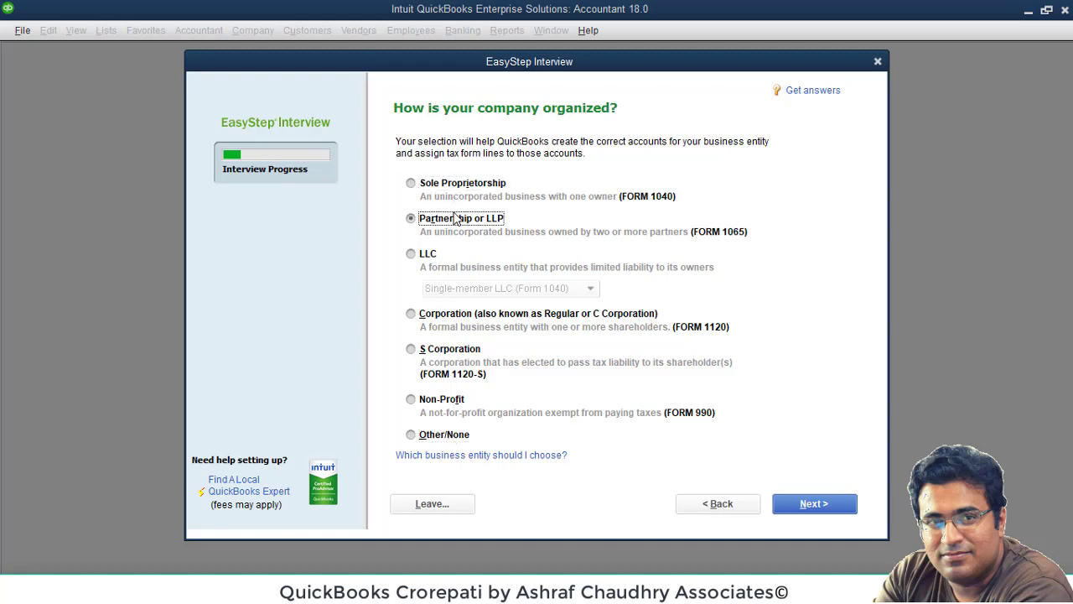
{"action": "left_click", "coordinate": [430, 257]}
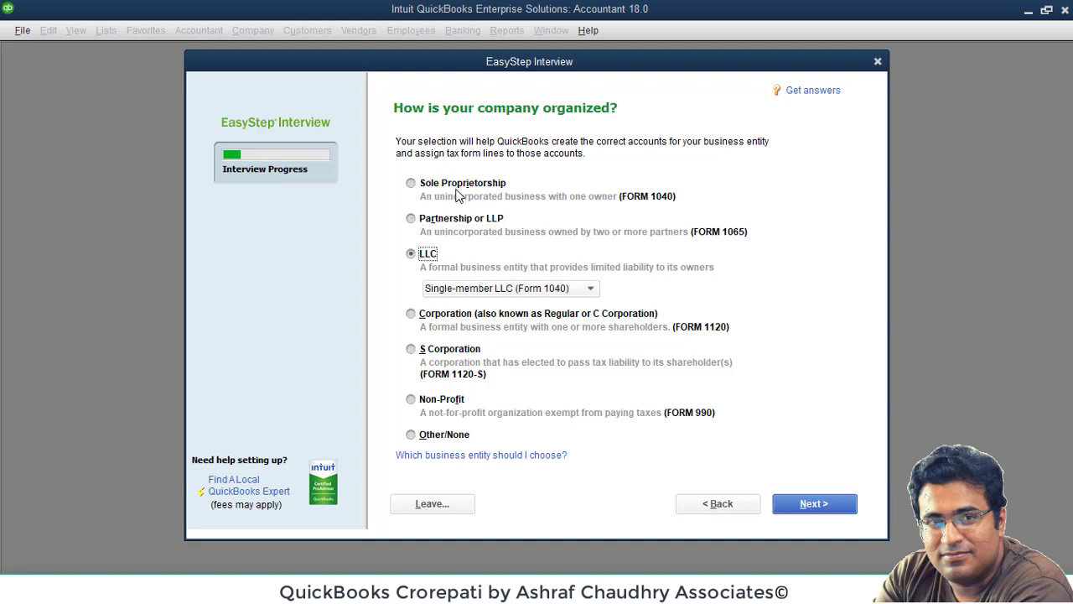
{"action": "left_click", "coordinate": [463, 219]}
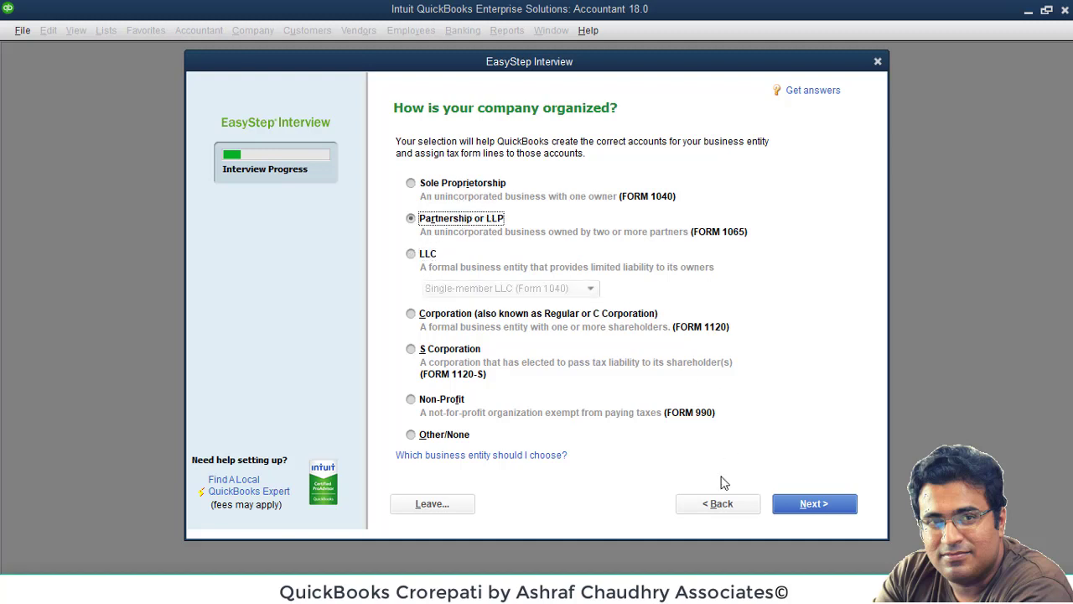
{"action": "left_click", "coordinate": [794, 497]}
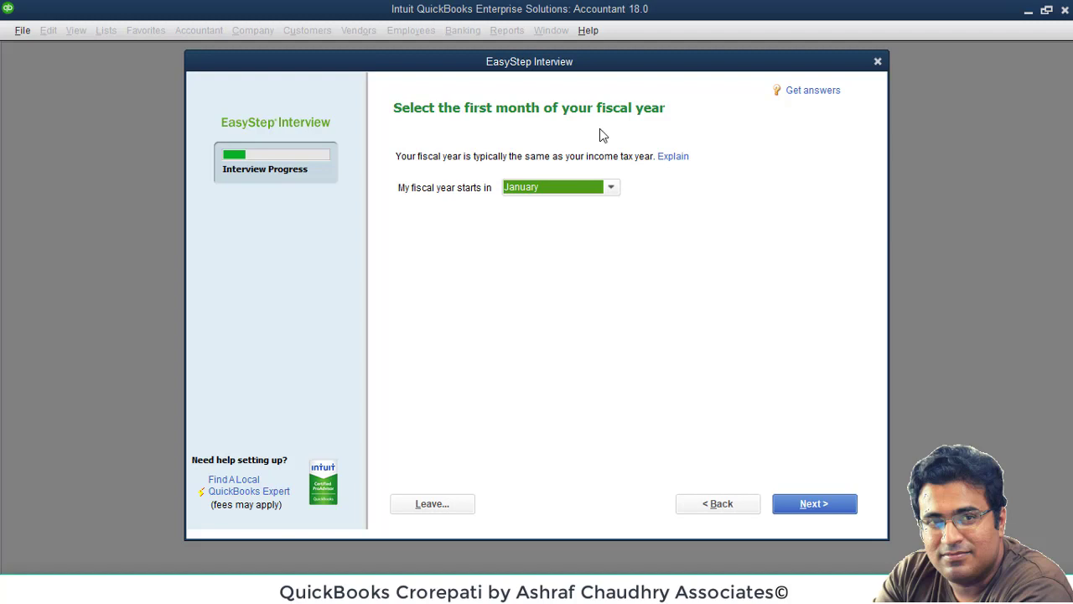
Set July as the first month of the fiscal year and continue to the administrator password setup.
{"action": "left_click", "coordinate": [613, 189]}
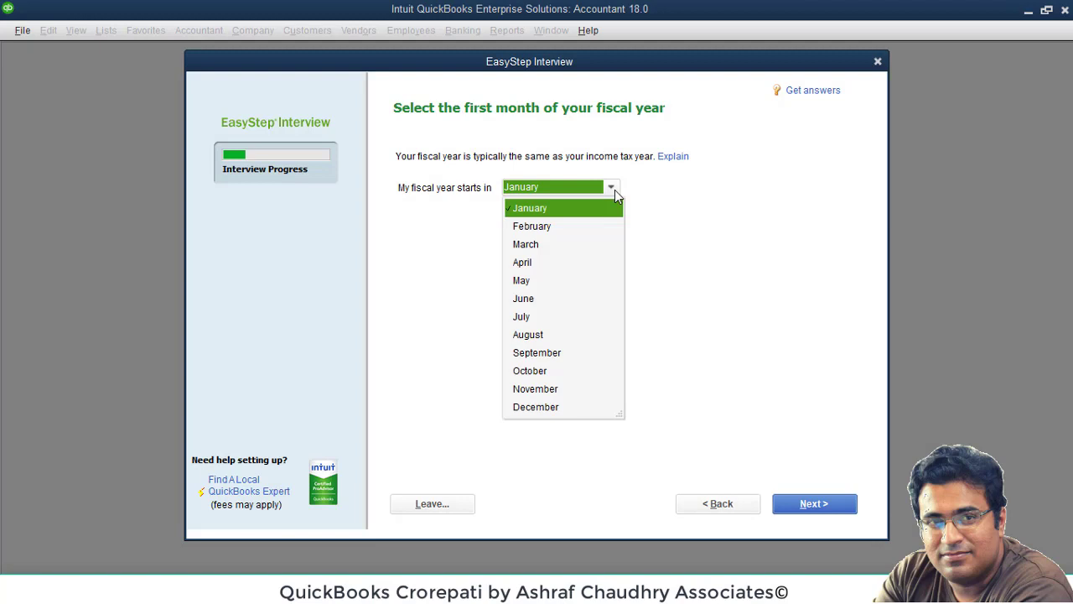
{"action": "left_click", "coordinate": [530, 320]}
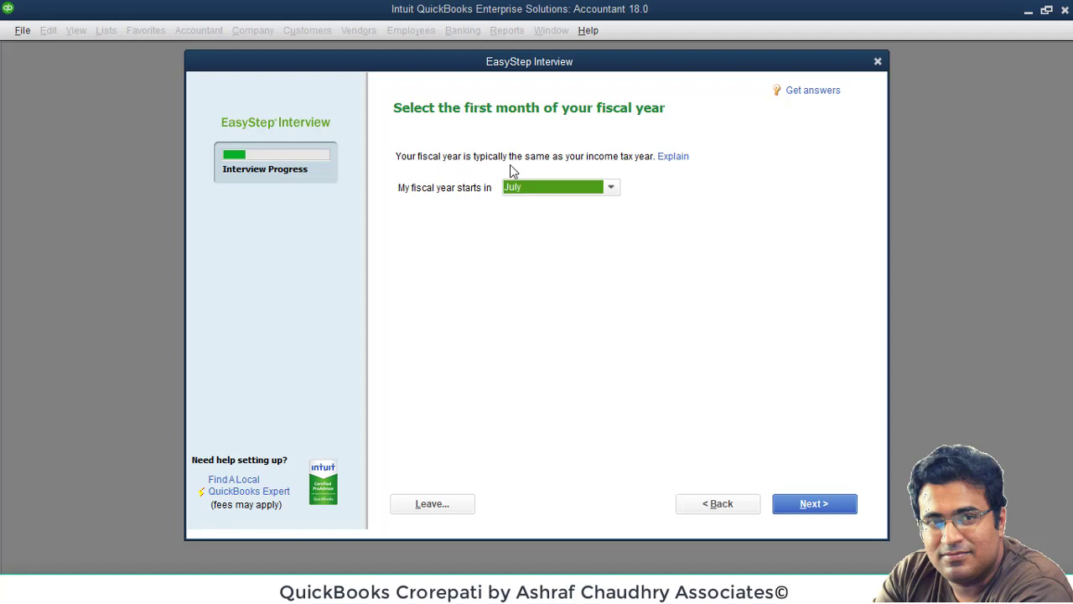
{"action": "left_click", "coordinate": [612, 188]}
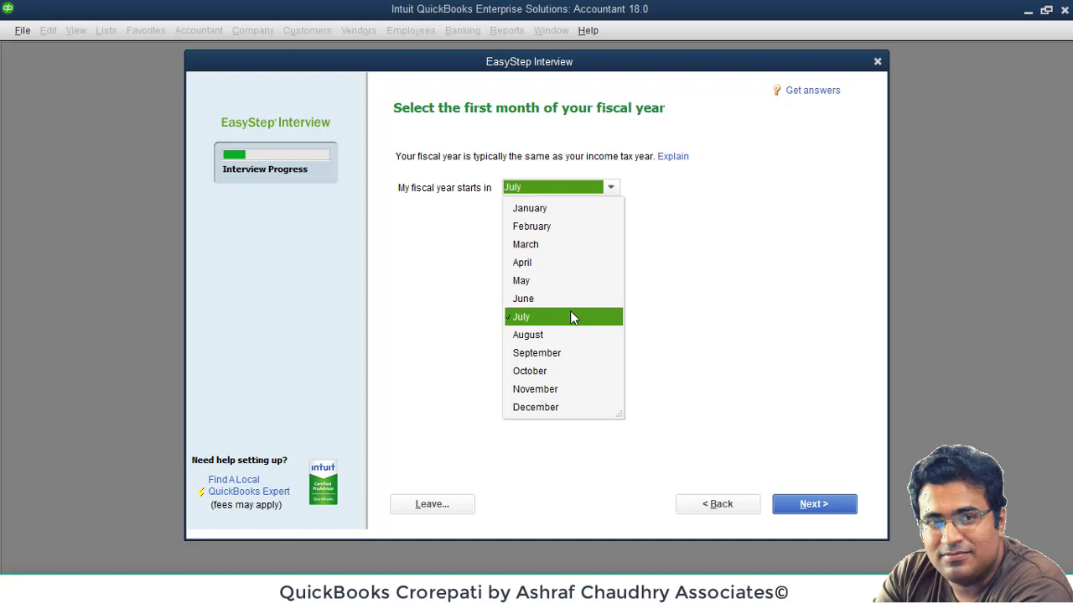
{"action": "left_click", "coordinate": [557, 210]}
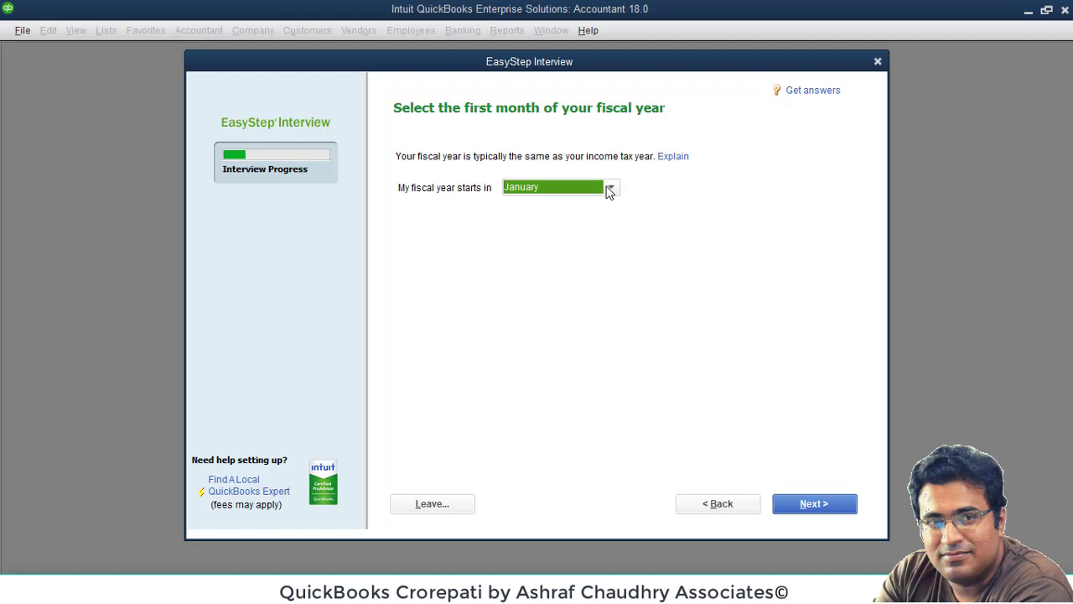
{"action": "left_click", "coordinate": [610, 189]}
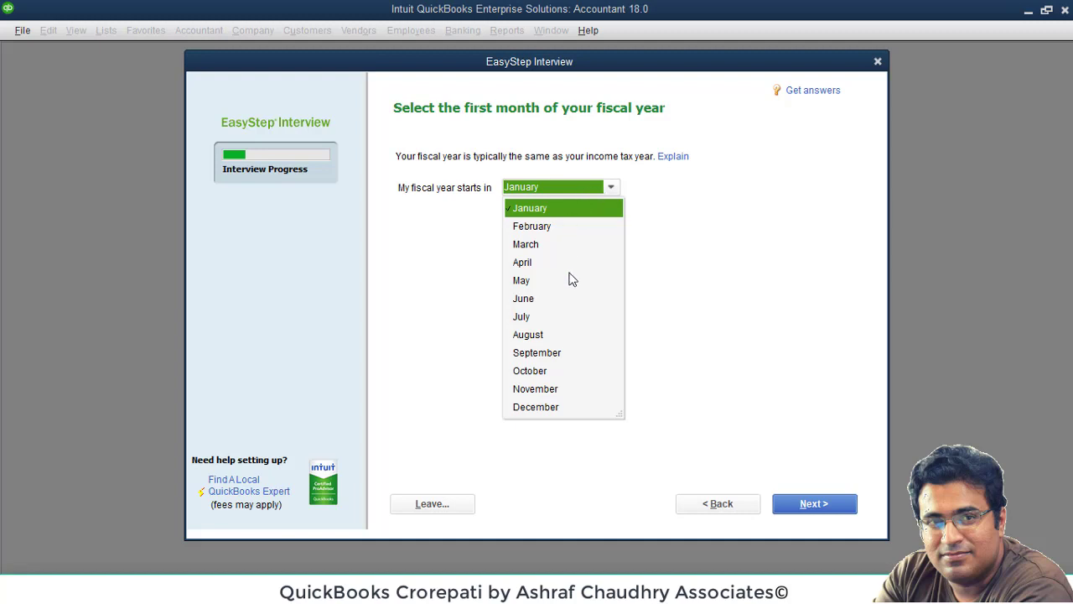
{"action": "left_click", "coordinate": [549, 316]}
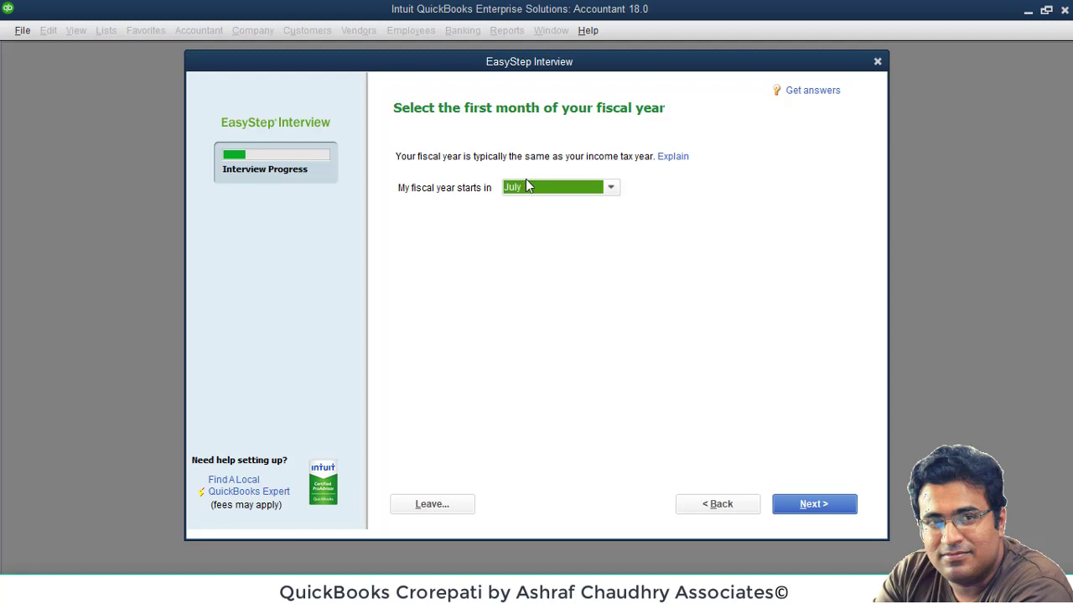
{"action": "left_click", "coordinate": [824, 502]}
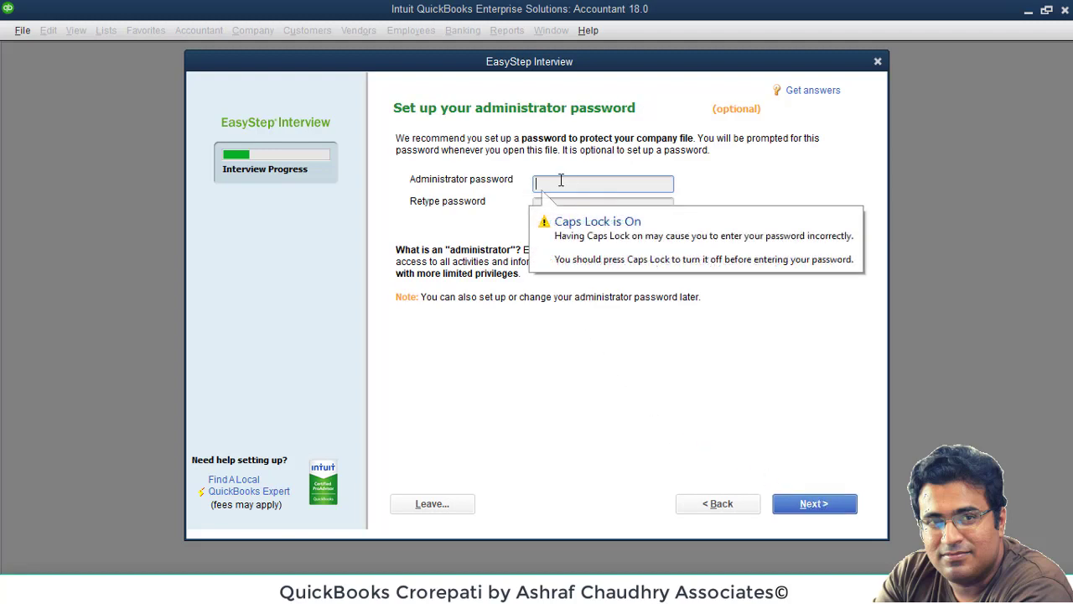
Turn off Caps Lock, leave both optional administrator password fields blank, and continue to the company file creation.
{"action": "left_click", "coordinate": [670, 202]}
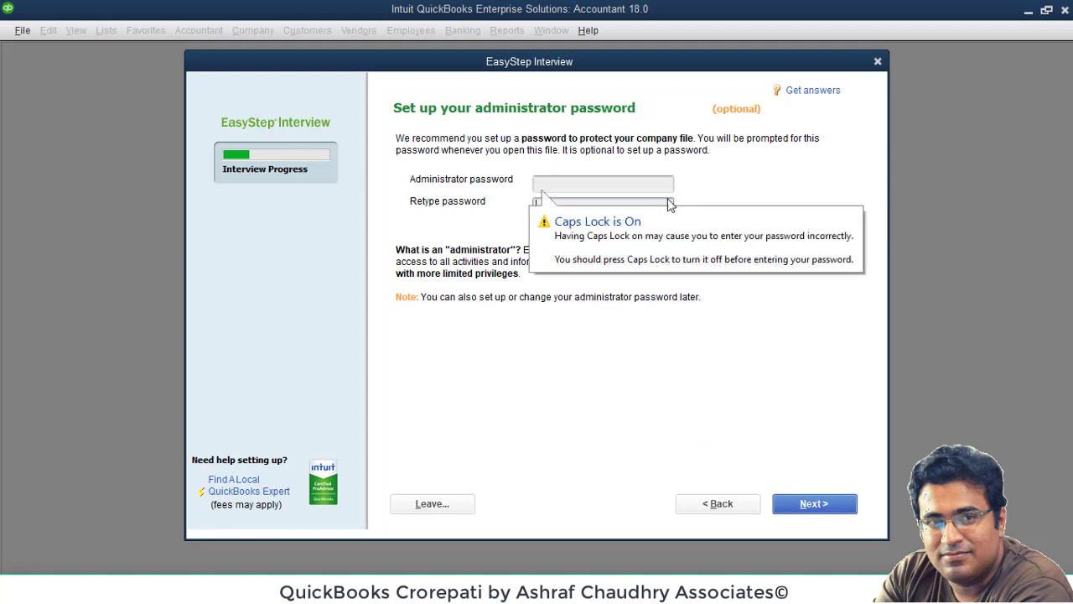
{"action": "left_click", "coordinate": [656, 180]}
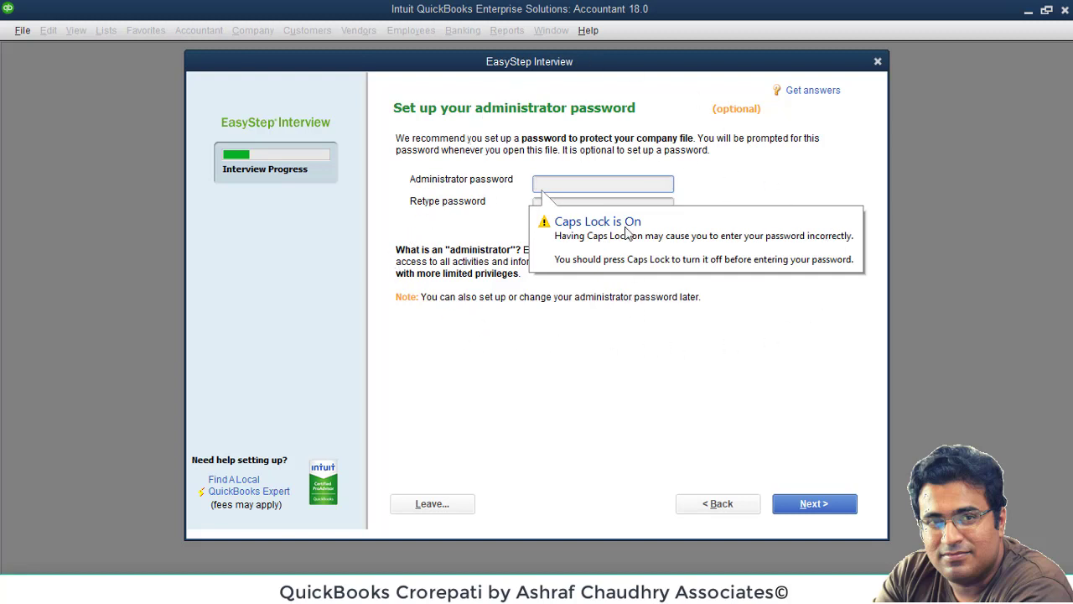
{"action": "key", "text": "Caps_Lock"}
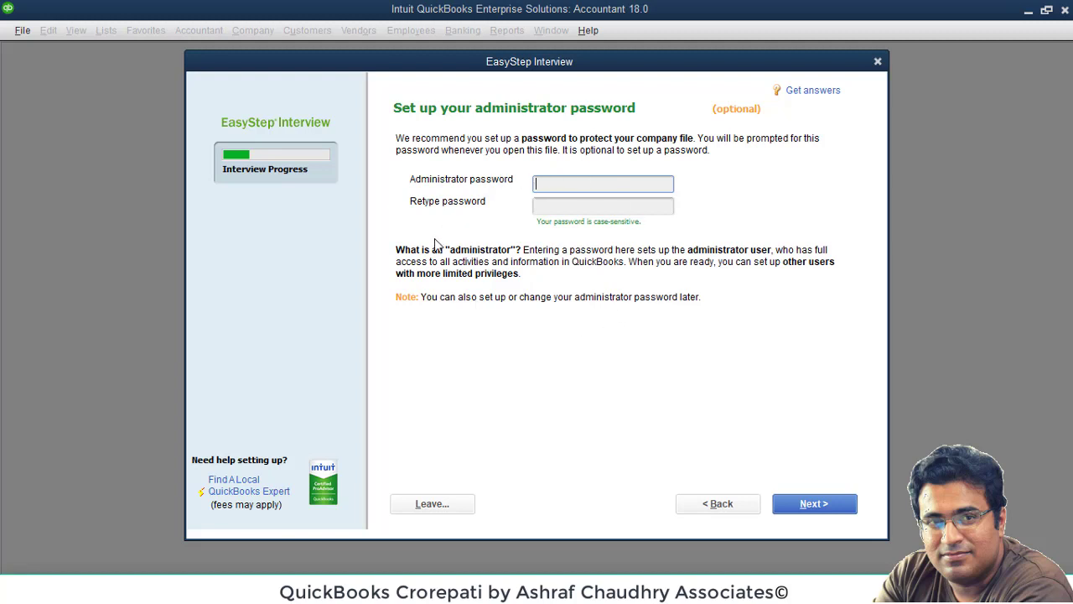
{"action": "left_click", "coordinate": [813, 503]}
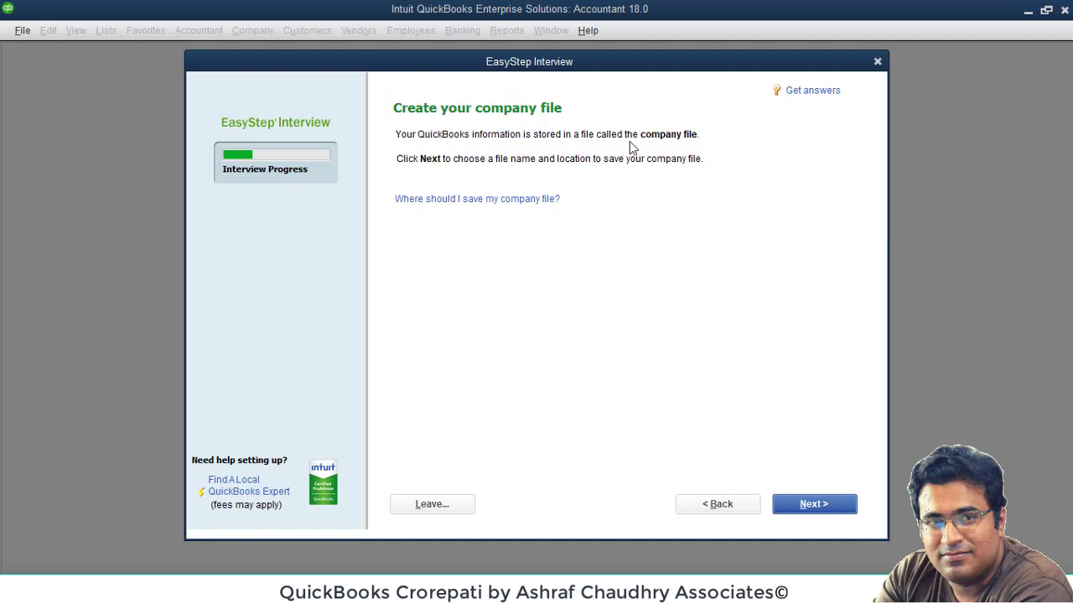
Save the company file as Digital Ctp house in the Company Files folder and continue to the business customization questions.
{"action": "left_click", "coordinate": [824, 506]}
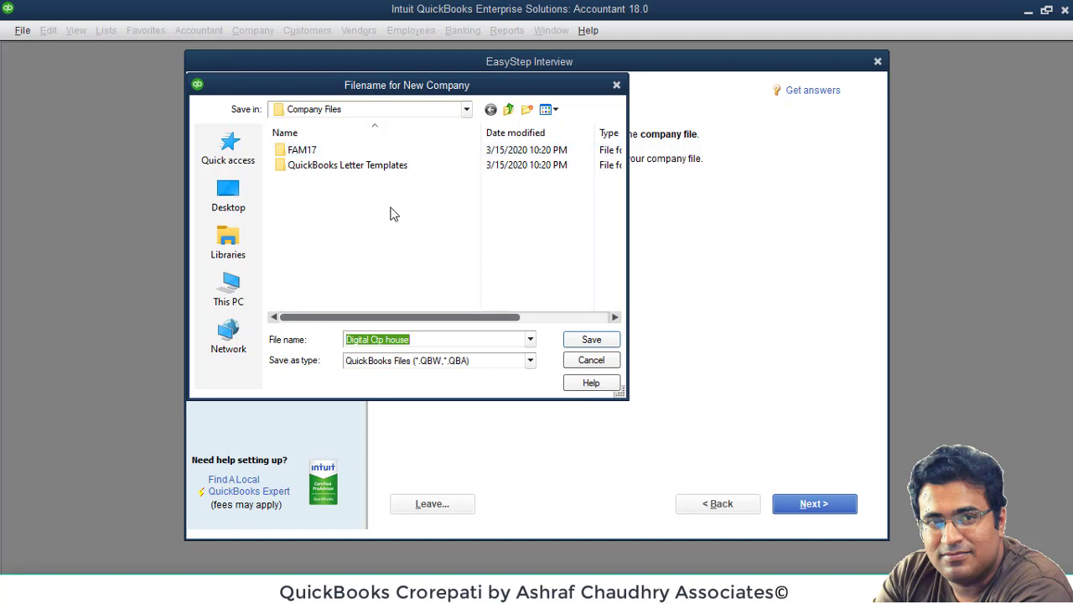
{"action": "left_click", "coordinate": [592, 340]}
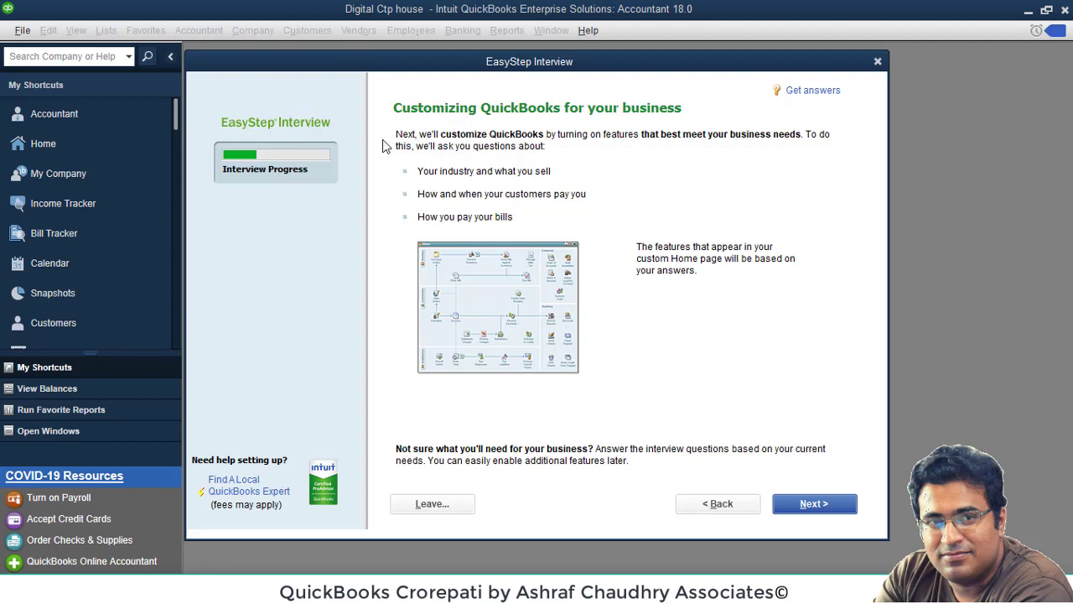
{"action": "left_click", "coordinate": [812, 504]}
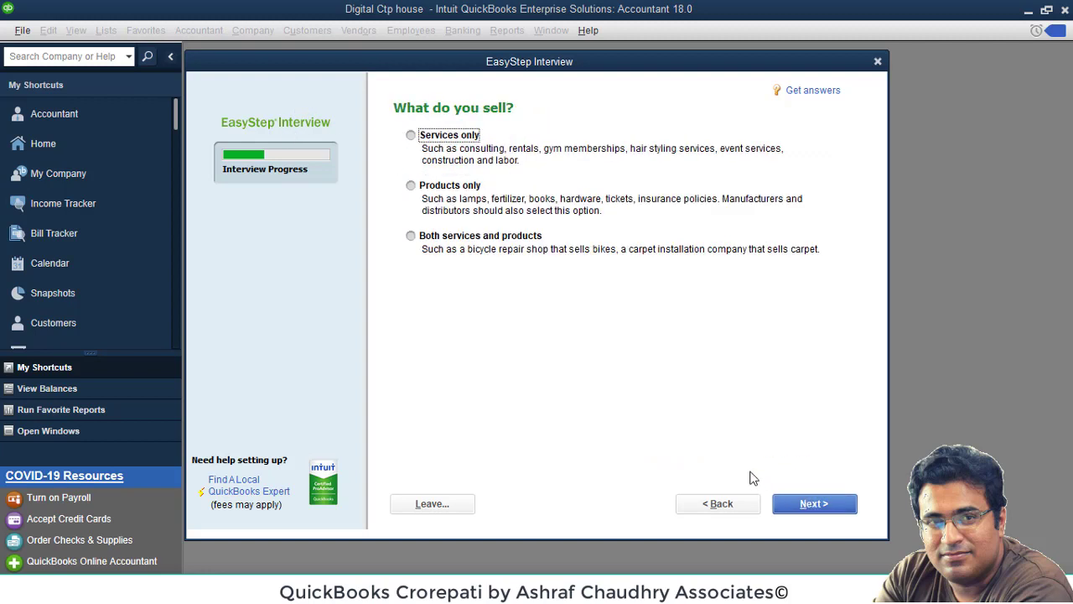
Answer that the company sells both services and products, and accept Yes for charging sales tax.
{"action": "left_click", "coordinate": [427, 243]}
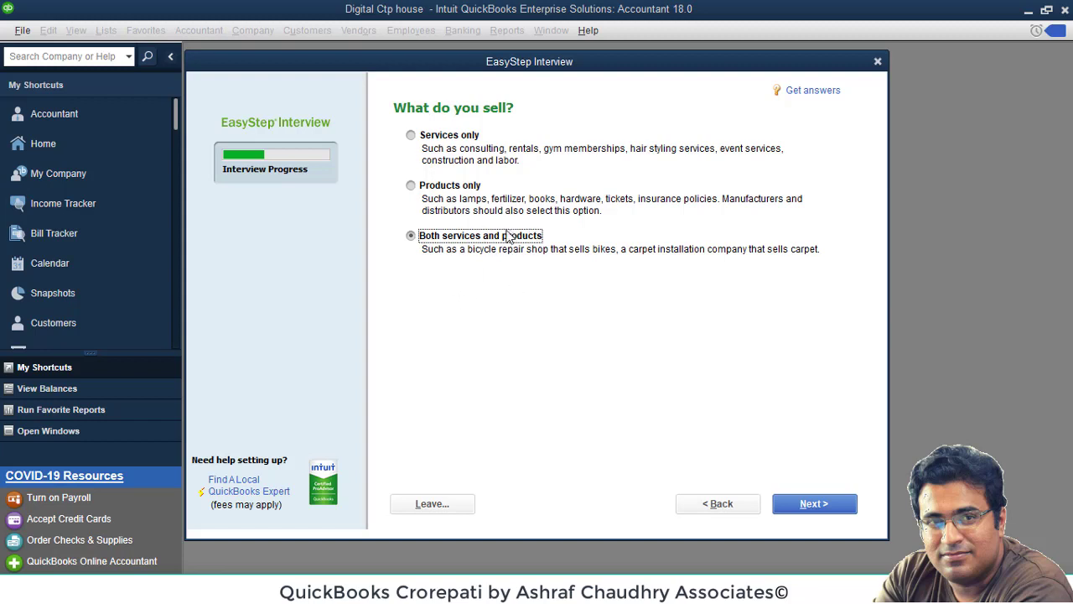
{"action": "left_click", "coordinate": [815, 505]}
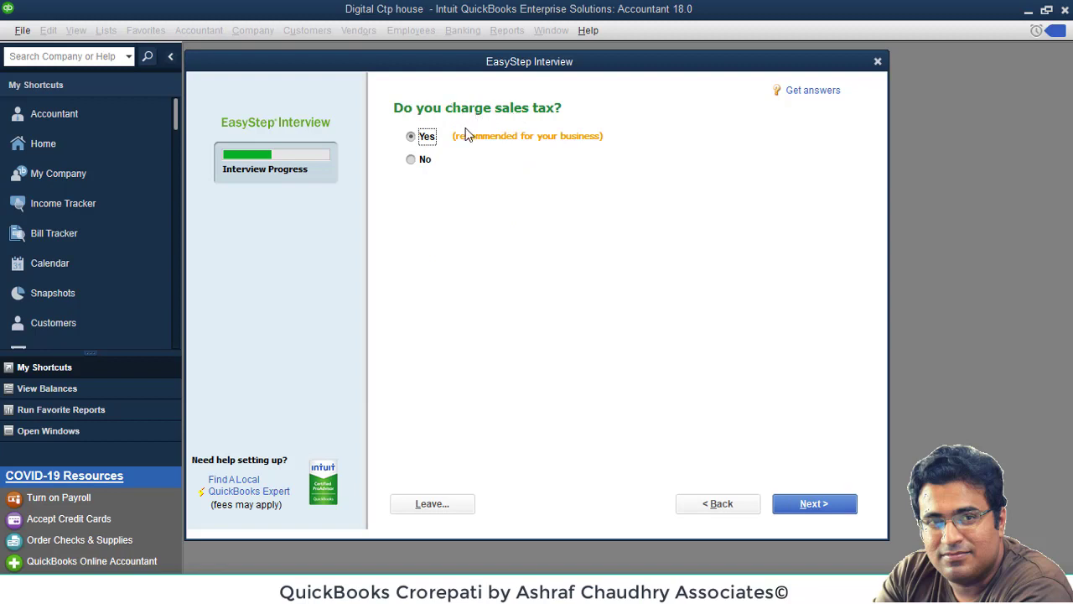
{"action": "left_click", "coordinate": [828, 504]}
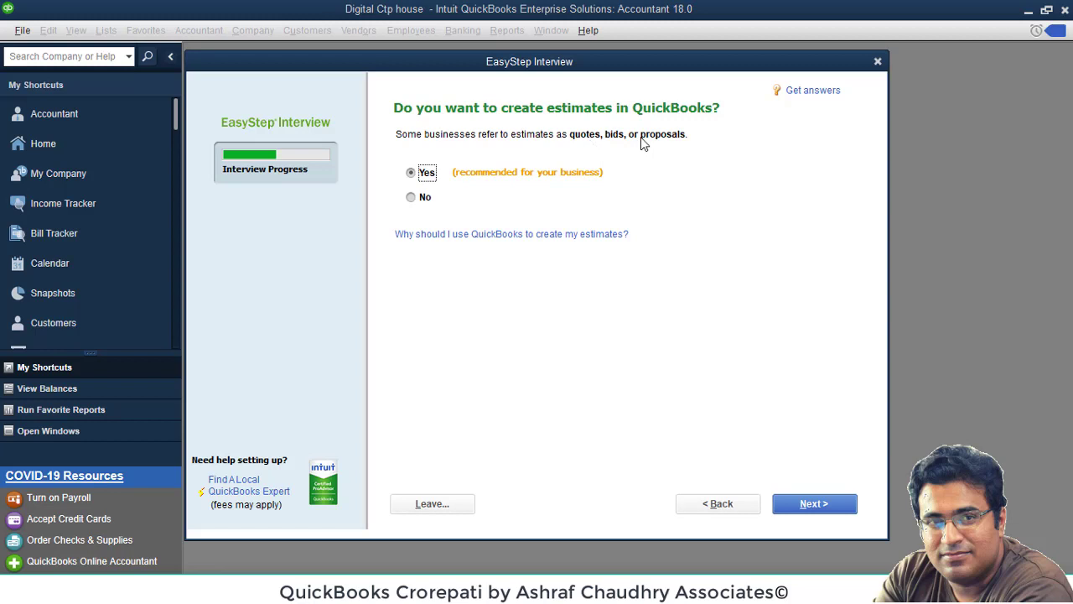
Accept the recommended Yes answers for creating estimates, tracking sales orders and using billing statements.
{"action": "left_click", "coordinate": [801, 503]}
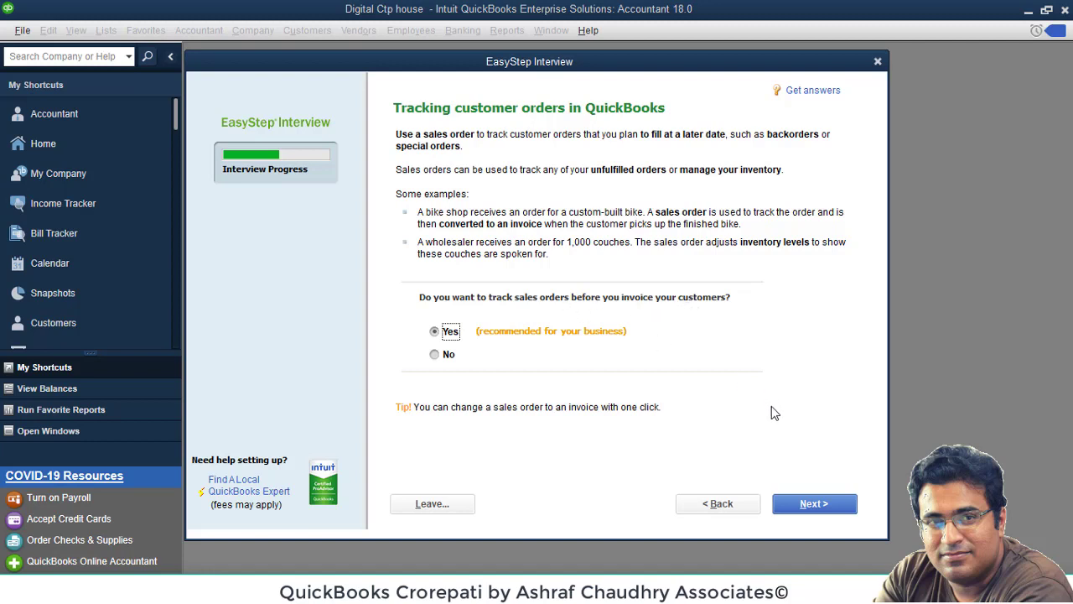
{"action": "left_click", "coordinate": [849, 498]}
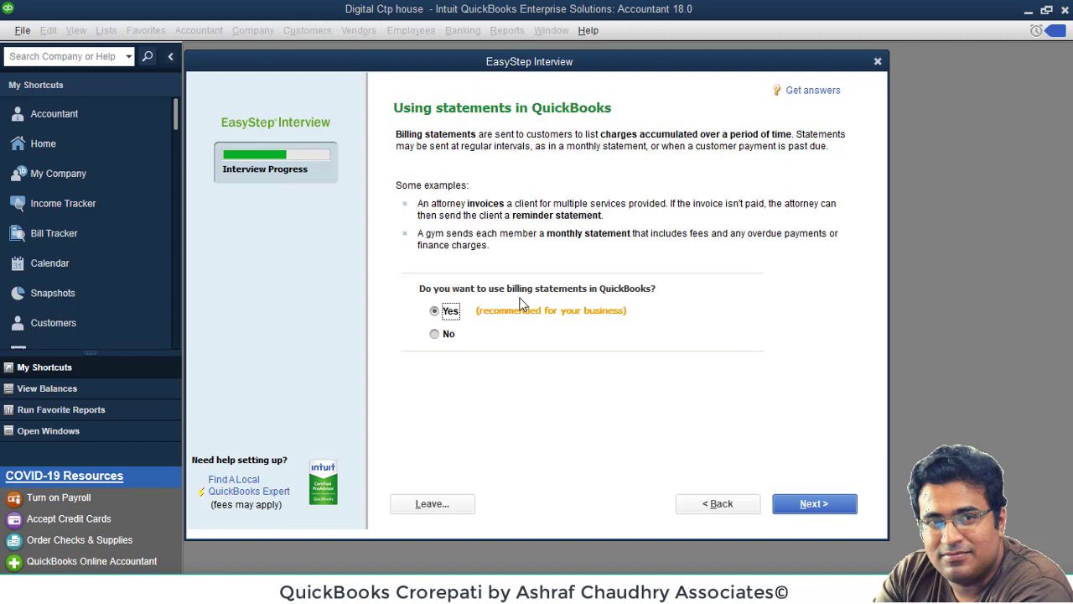
{"action": "left_click", "coordinate": [813, 501]}
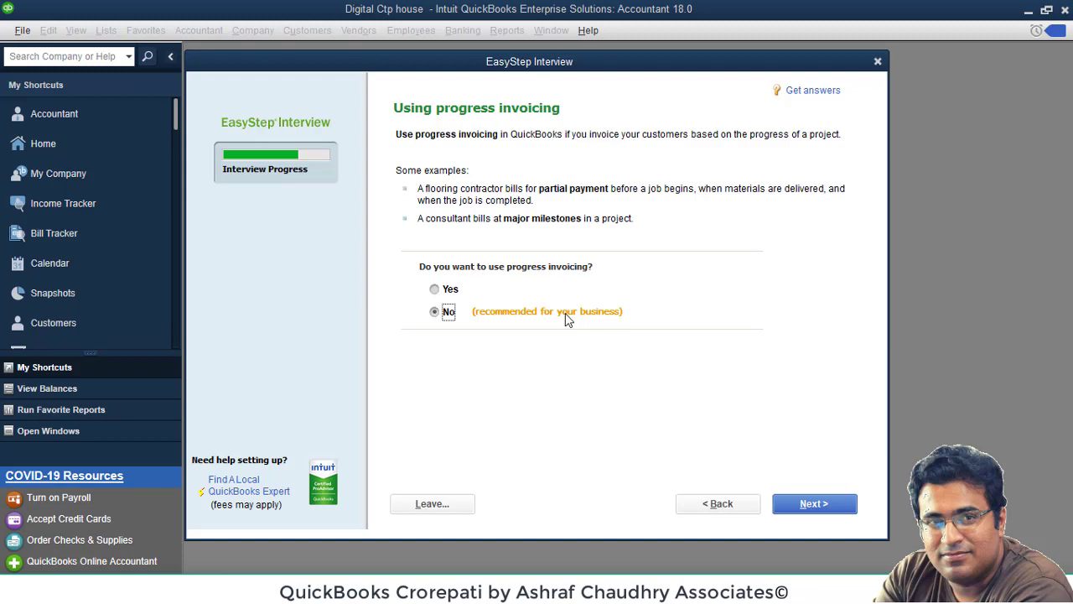
Answer No to progress invoicing and accept Yes for keeping track of bills owed.
{"action": "left_click", "coordinate": [451, 290]}
{"action": "left_click", "coordinate": [450, 315]}
{"action": "left_click", "coordinate": [822, 506]}
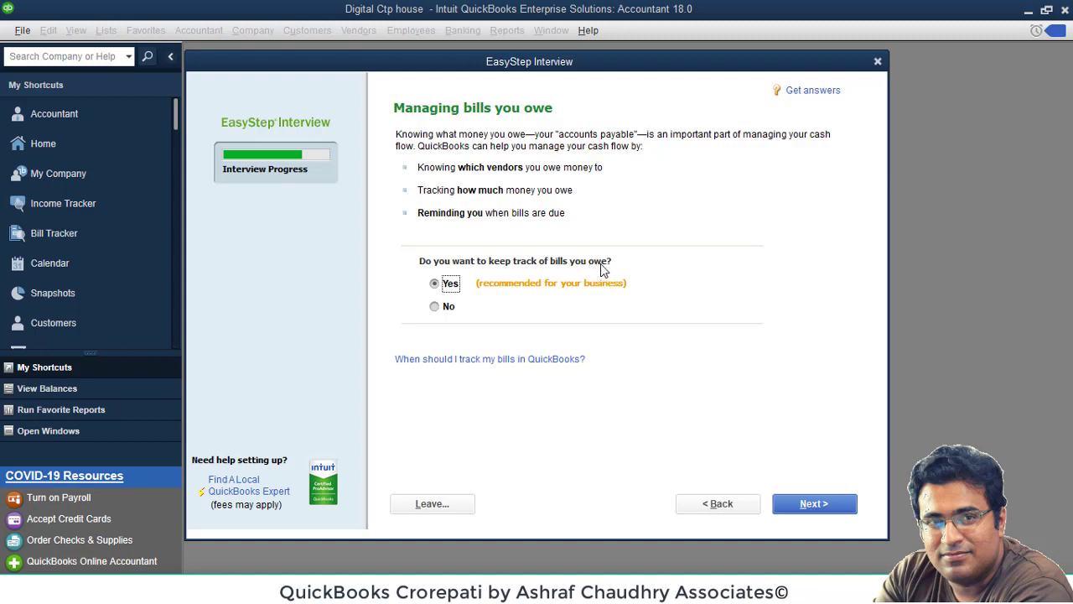
{"action": "left_click", "coordinate": [849, 512]}
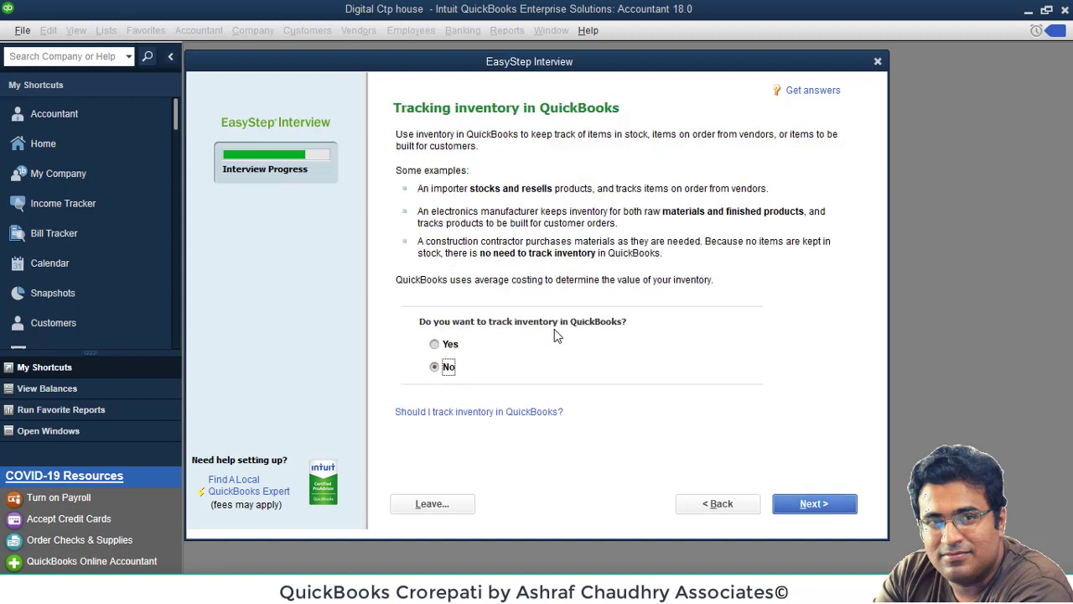
Answer Yes to tracking inventory and Yes to tracking time in QuickBooks.
{"action": "left_click", "coordinate": [450, 344]}
{"action": "left_click", "coordinate": [813, 504]}
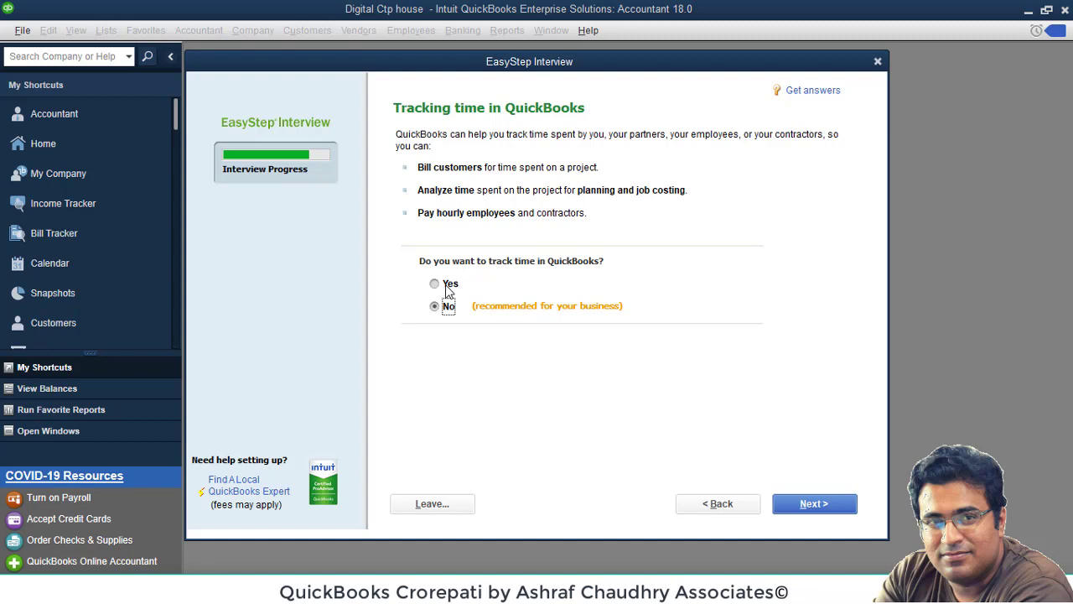
{"action": "left_click", "coordinate": [447, 290]}
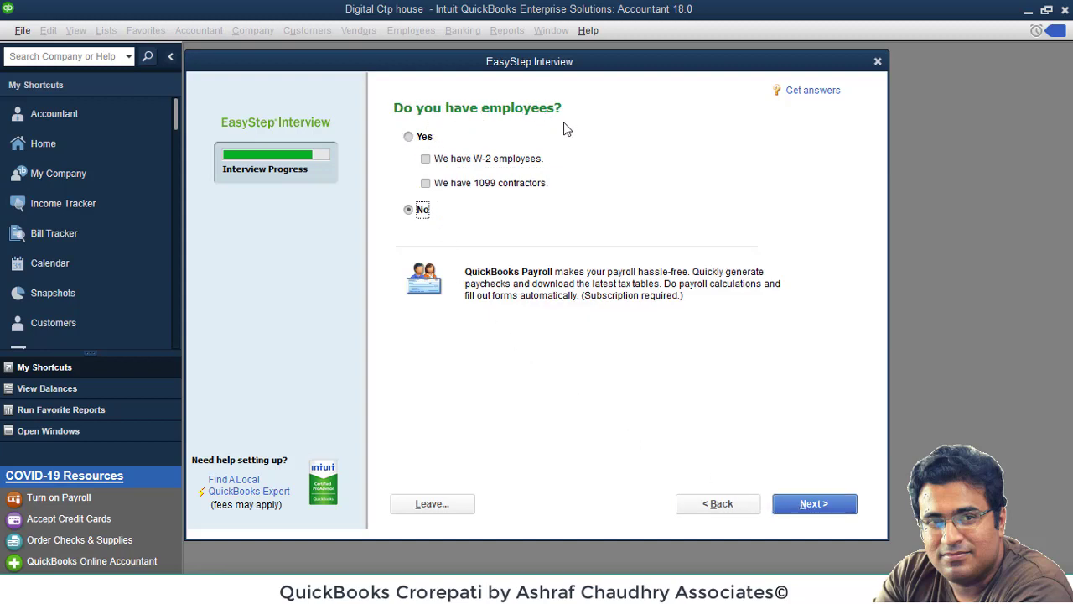
Answer Yes to having employees, mark that the company has W-2 employees, and continue to the accounts setup.
{"action": "left_click", "coordinate": [409, 138]}
{"action": "left_click", "coordinate": [470, 166]}
{"action": "left_click", "coordinate": [800, 507]}
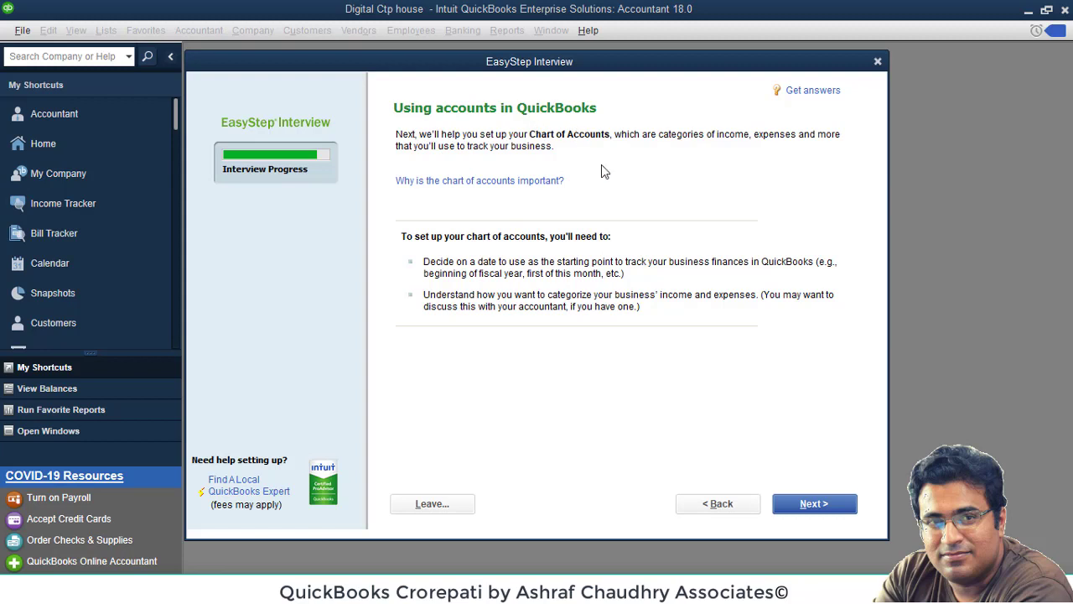
Accept the beginning of the fiscal year, 07/01/2020, as the finance start date and continue to the income and expense accounts.
{"action": "left_click", "coordinate": [802, 504]}
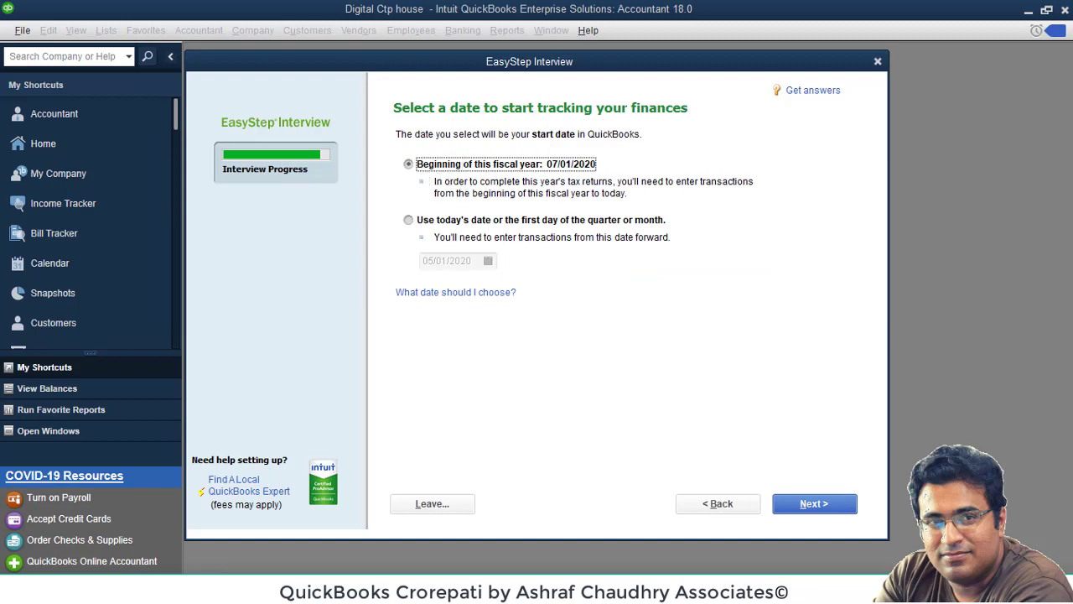
{"action": "left_click", "coordinate": [805, 503]}
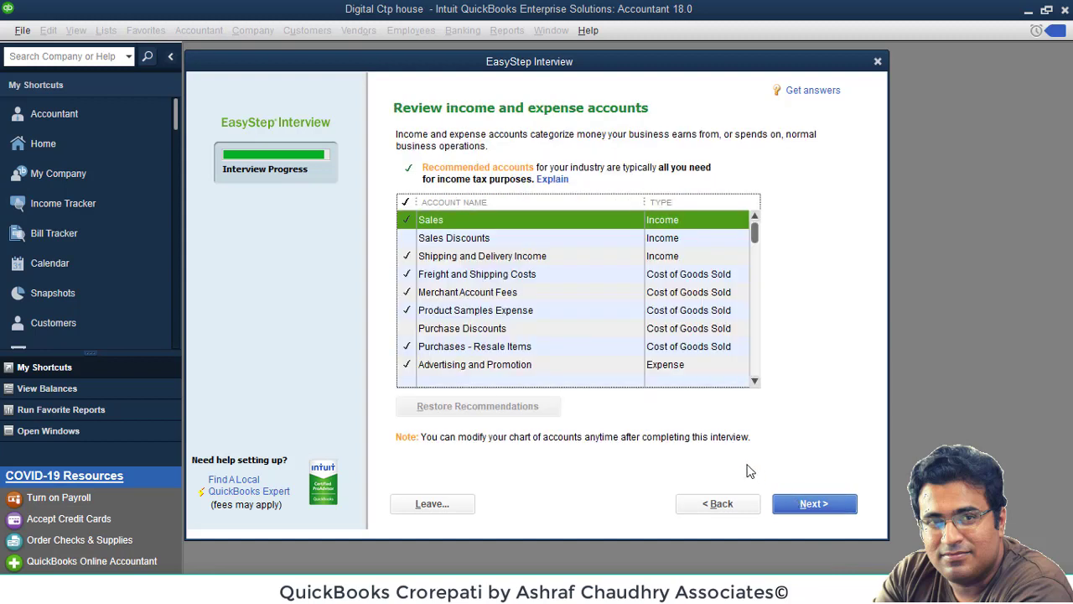
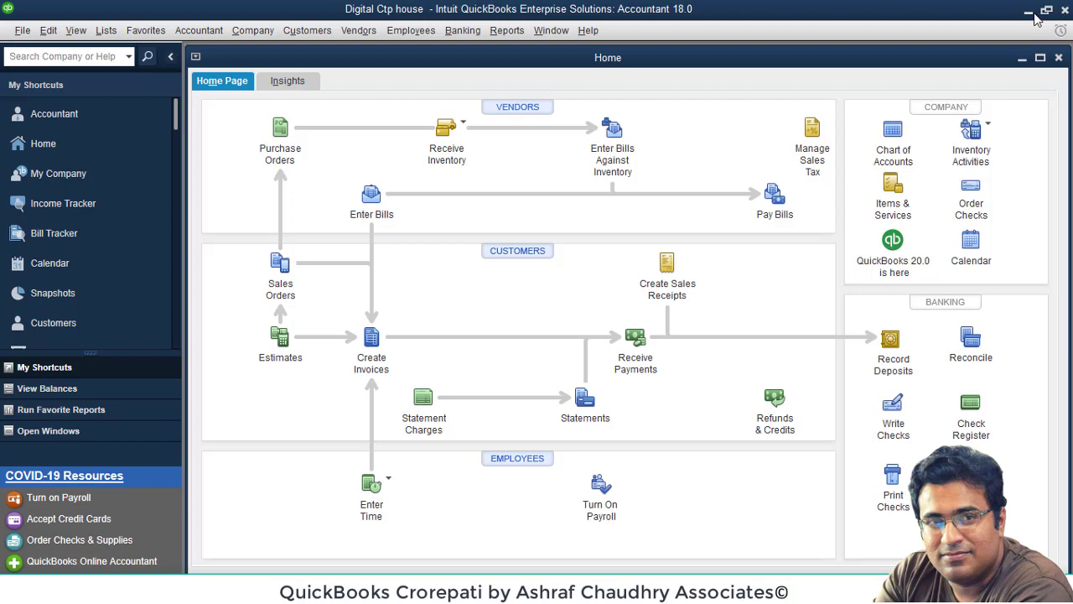
Minimize QuickBooks, search Windows for COMPANY and open the Company Files folder.
{"action": "left_click", "coordinate": [1031, 13]}
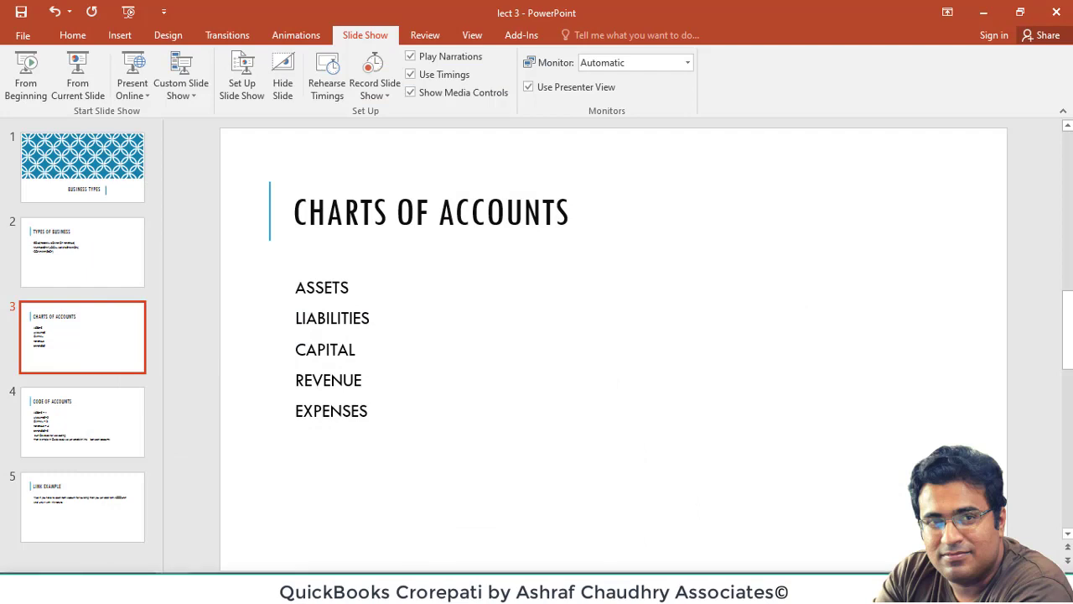
{"action": "left_click", "coordinate": [18, 586]}
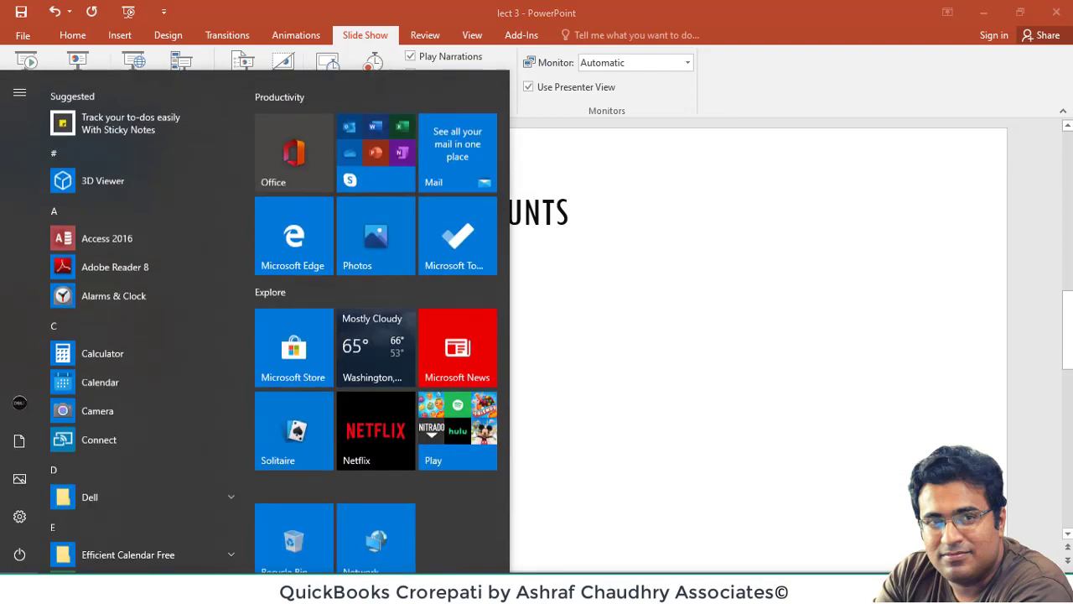
{"action": "type", "text": "COMP"}
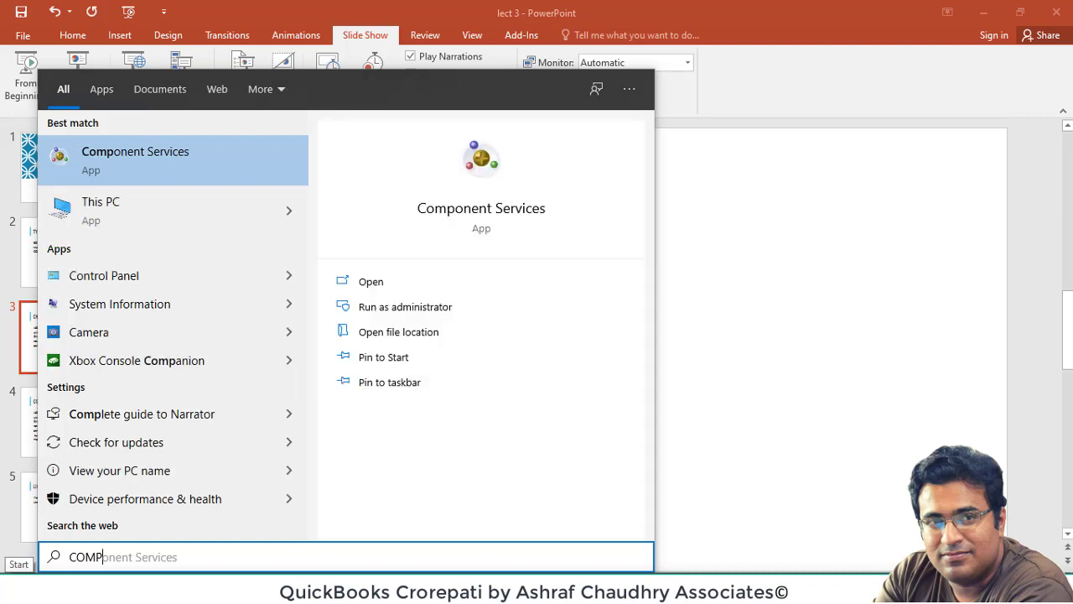
{"action": "type", "text": "ANY"}
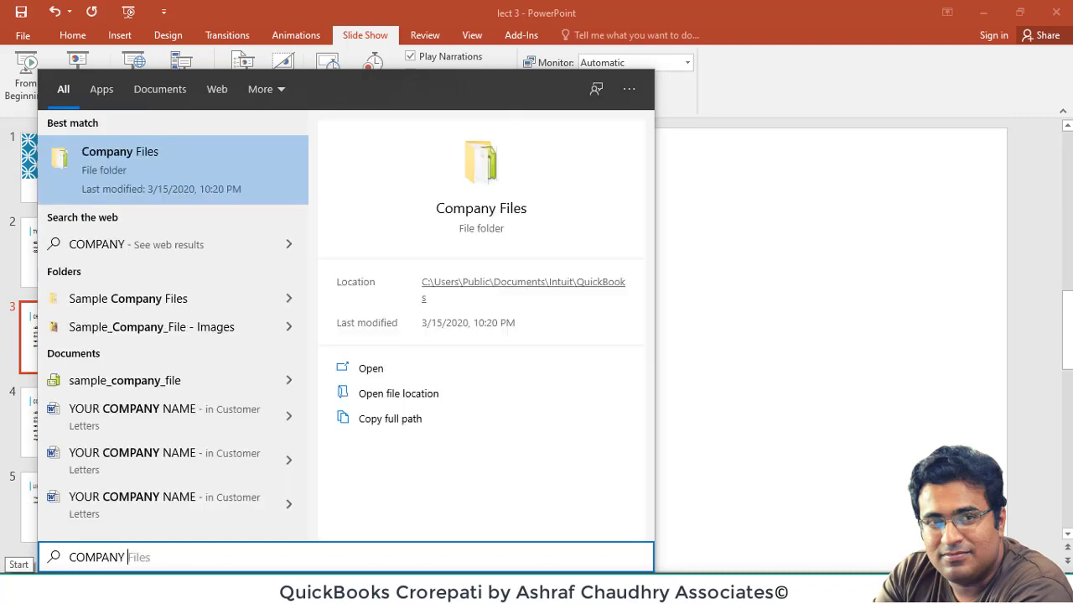
{"action": "left_click", "coordinate": [176, 173]}
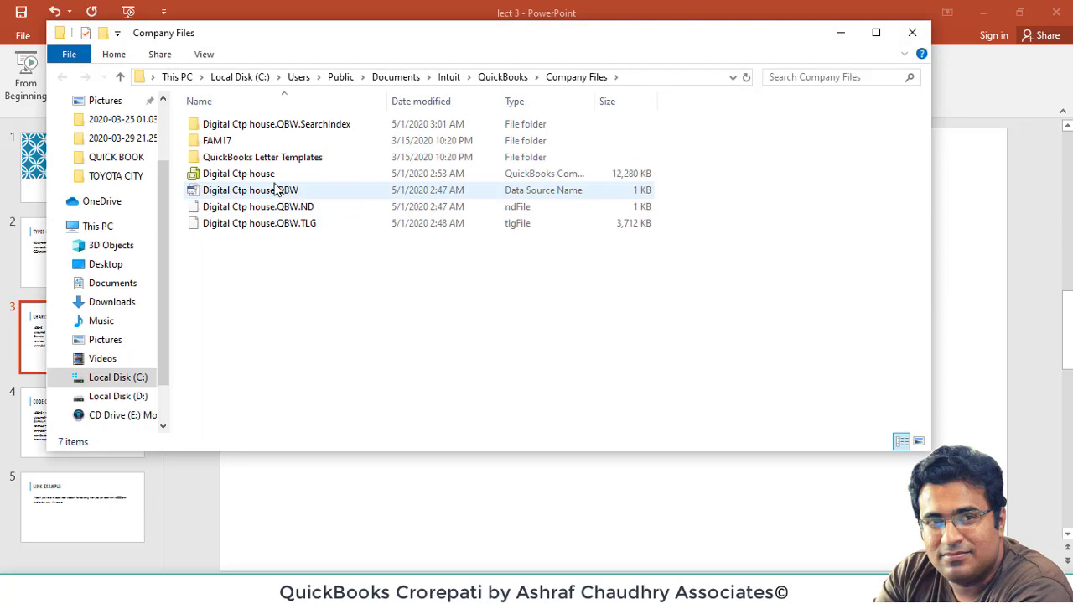
Widen the Type column in the Company Files folder and copy the Digital Ctp house QuickBooks company file.
{"action": "left_click", "coordinate": [258, 175]}
{"action": "left_click_drag", "start_coordinate": [596, 100], "coordinate": [668, 101]}
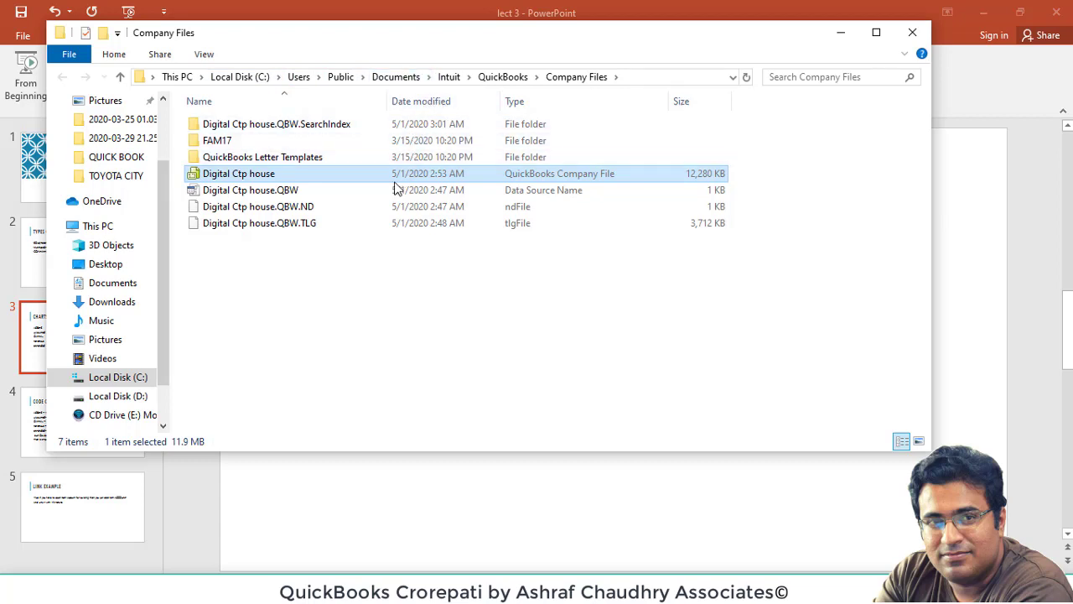
{"action": "right_click", "coordinate": [688, 174]}
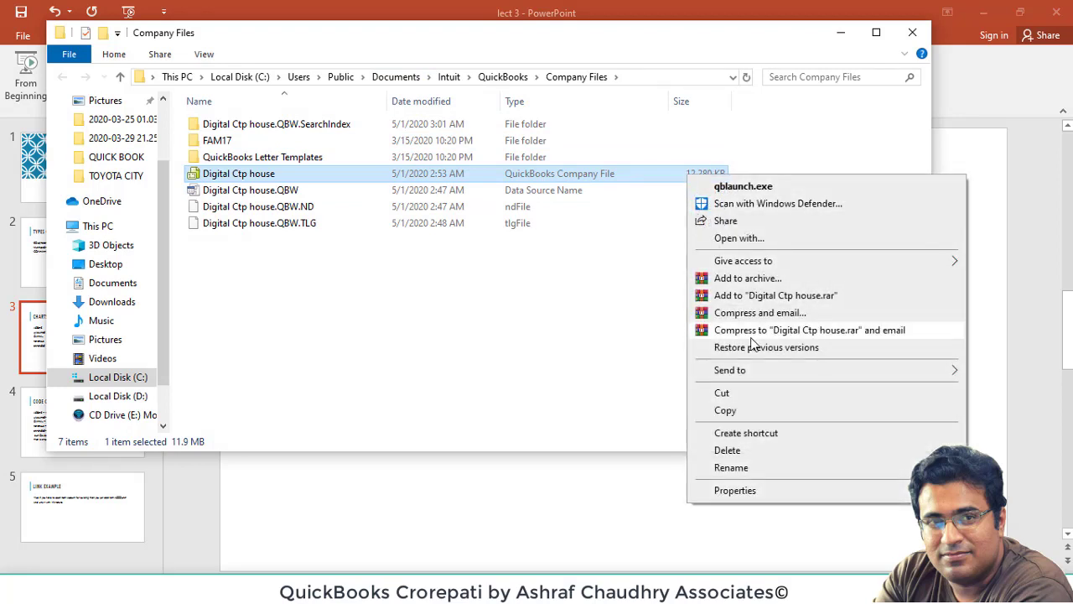
{"action": "left_click", "coordinate": [753, 410]}
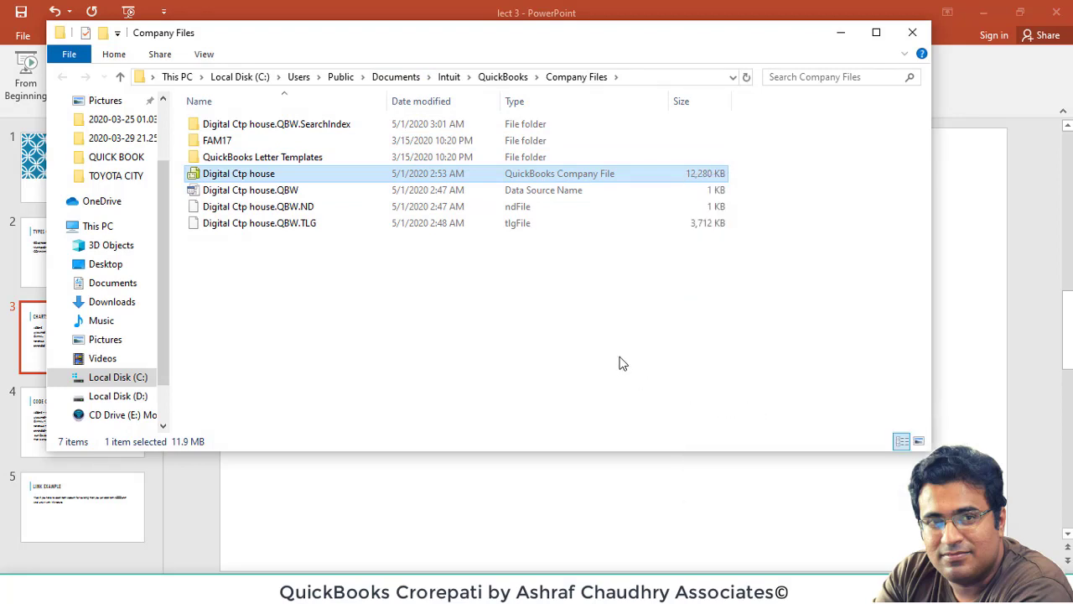
View the file actions available for the Digital Ctp house company file and close the folder window.
{"action": "left_click", "coordinate": [486, 304]}
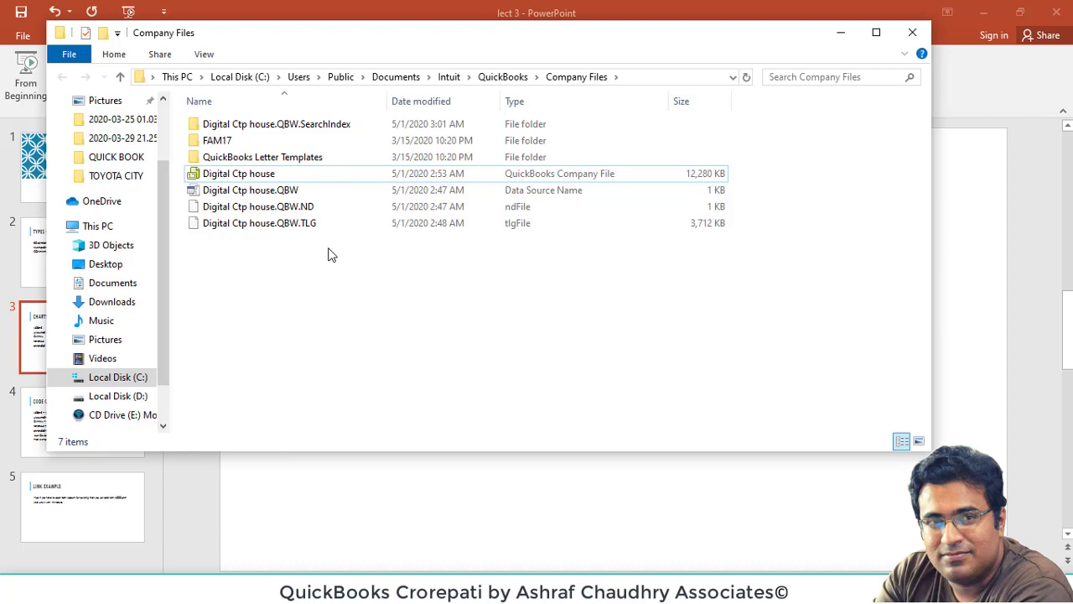
{"action": "left_click", "coordinate": [304, 177]}
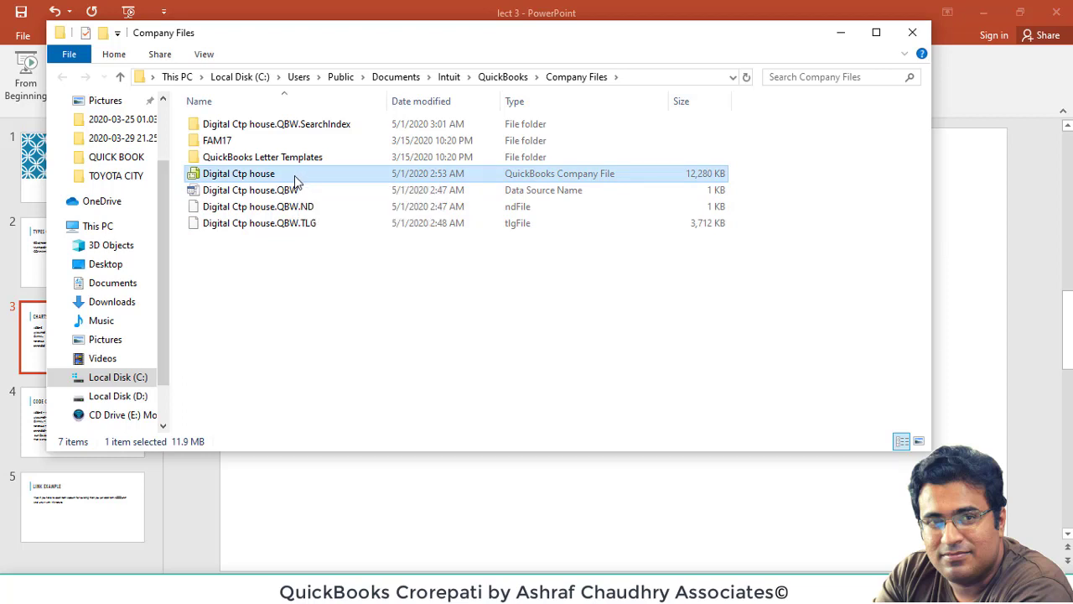
{"action": "right_click", "coordinate": [294, 178]}
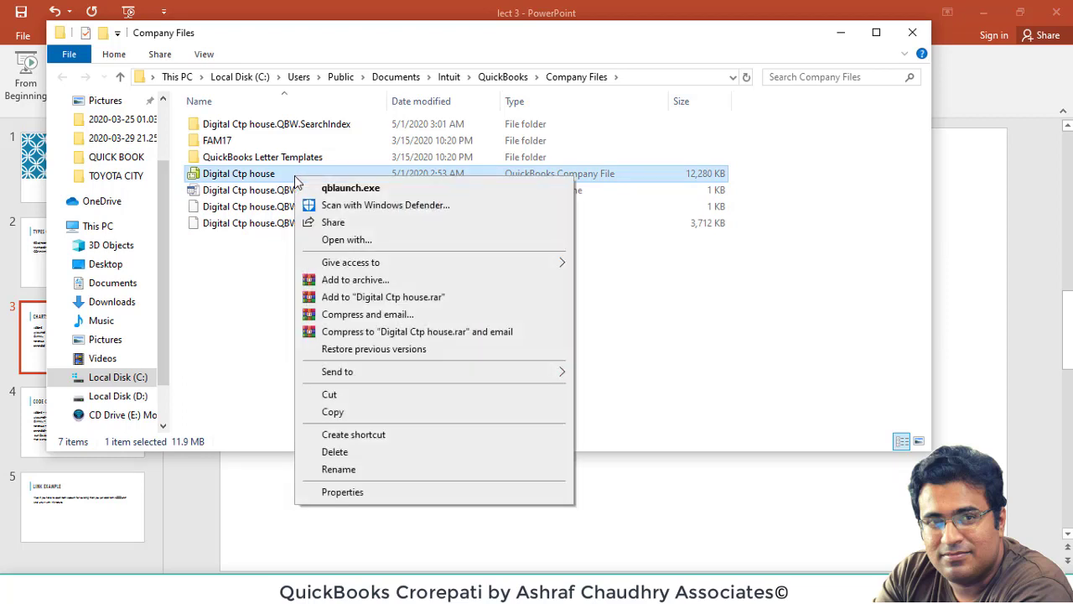
{"action": "left_click", "coordinate": [604, 357]}
{"action": "left_click", "coordinate": [610, 357]}
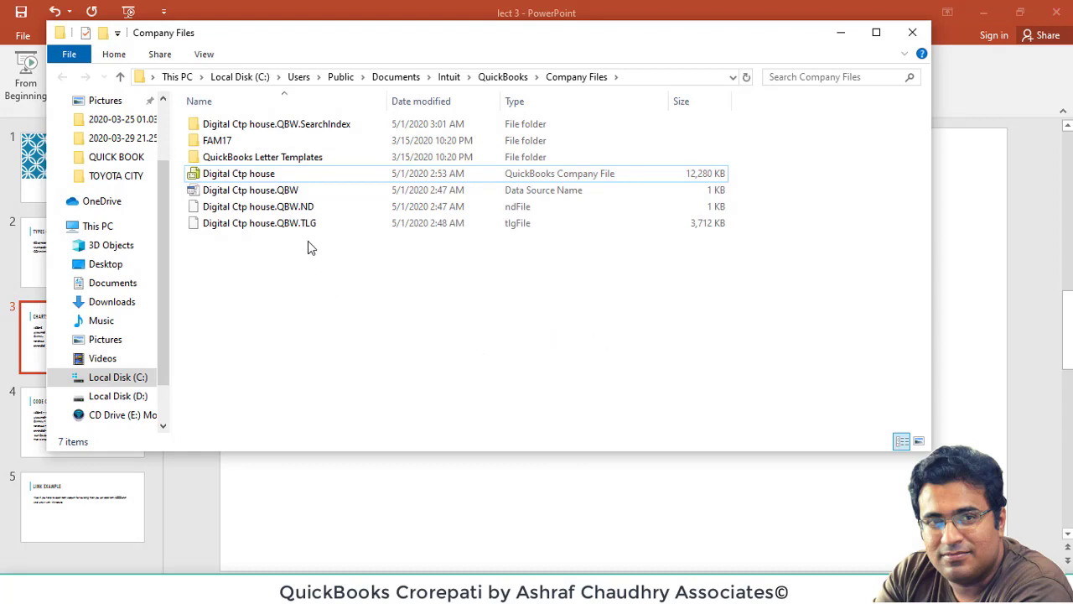
{"action": "left_click", "coordinate": [273, 177]}
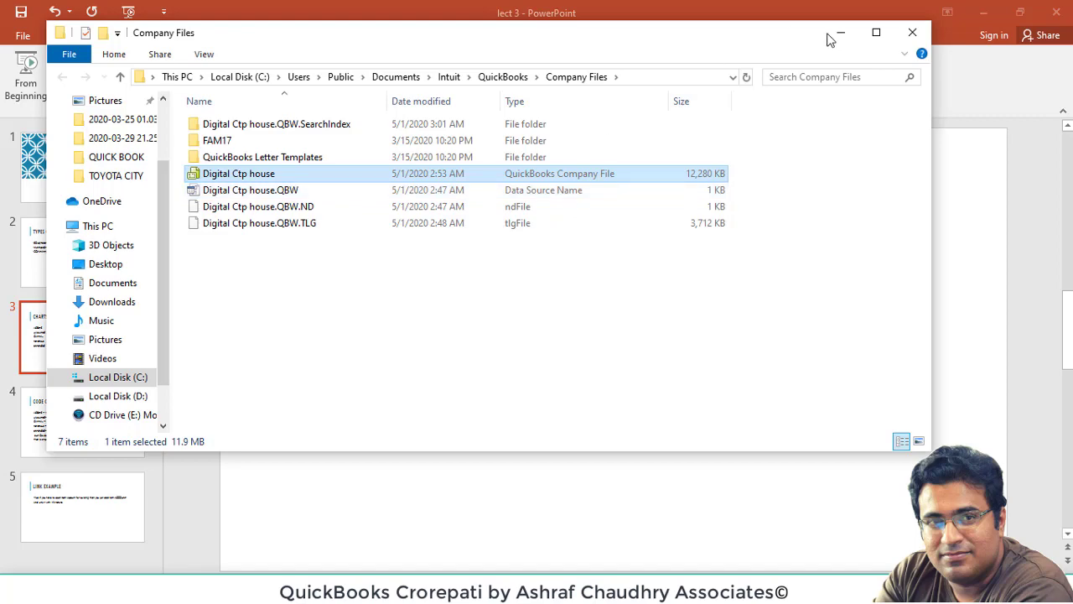
{"action": "left_click", "coordinate": [911, 33]}
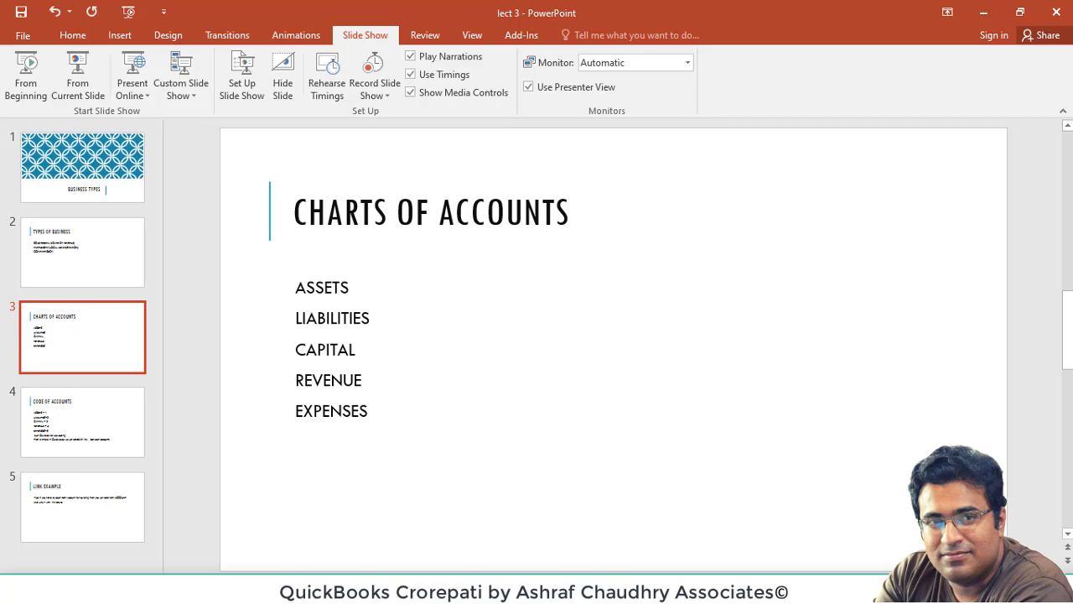
Switch back to QuickBooks and open the Chart of Accounts in a maximized window.
{"action": "key", "text": "alt+Tab"}
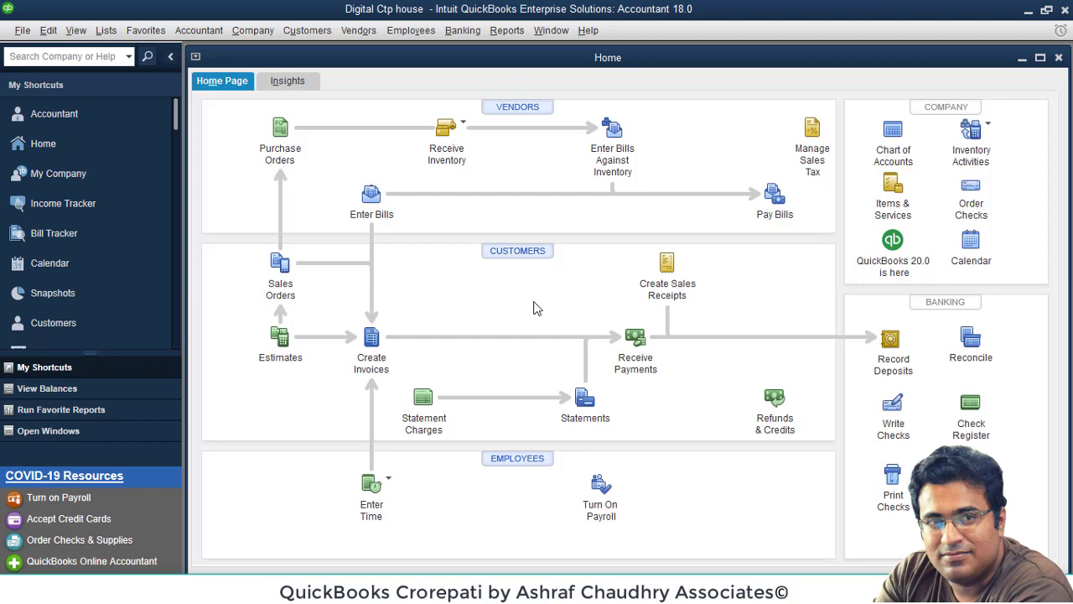
{"action": "key", "text": "ctrl+a"}
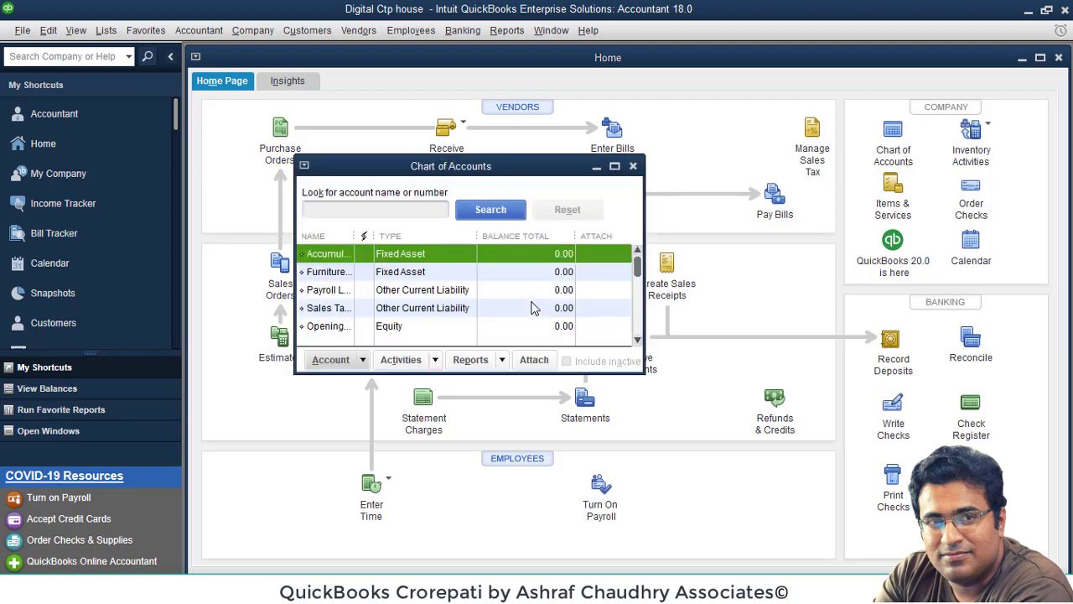
{"action": "left_click", "coordinate": [615, 166]}
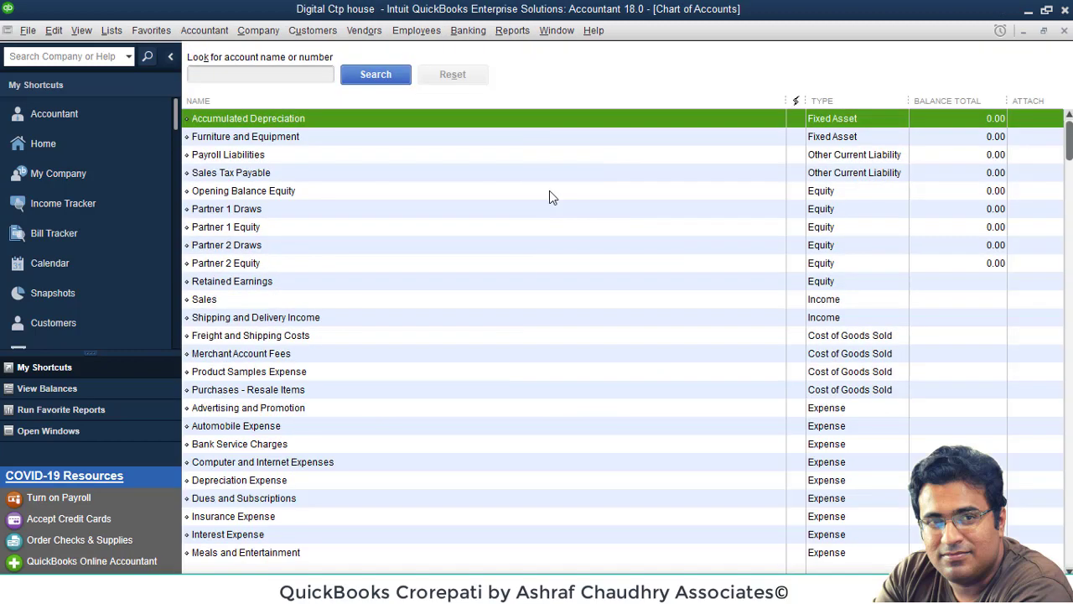
Examine the account types in the chart of accounts, from expenses and cost of goods sold up to liabilities and fixed assets.
{"action": "scroll", "coordinate": [402, 235], "scroll_direction": "down", "scroll_amount": 5}
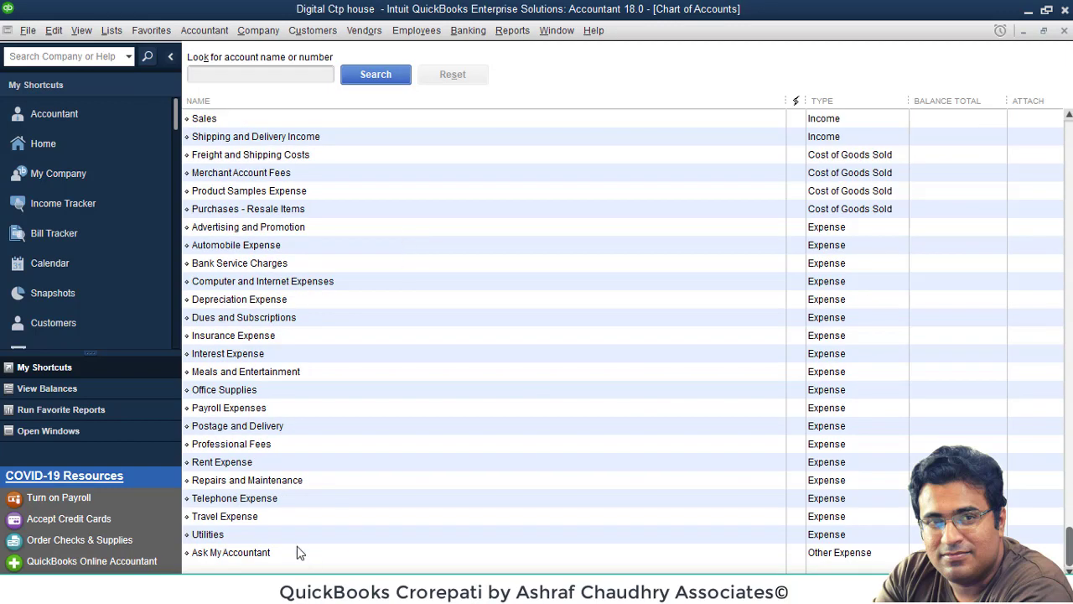
{"action": "left_click", "coordinate": [837, 535]}
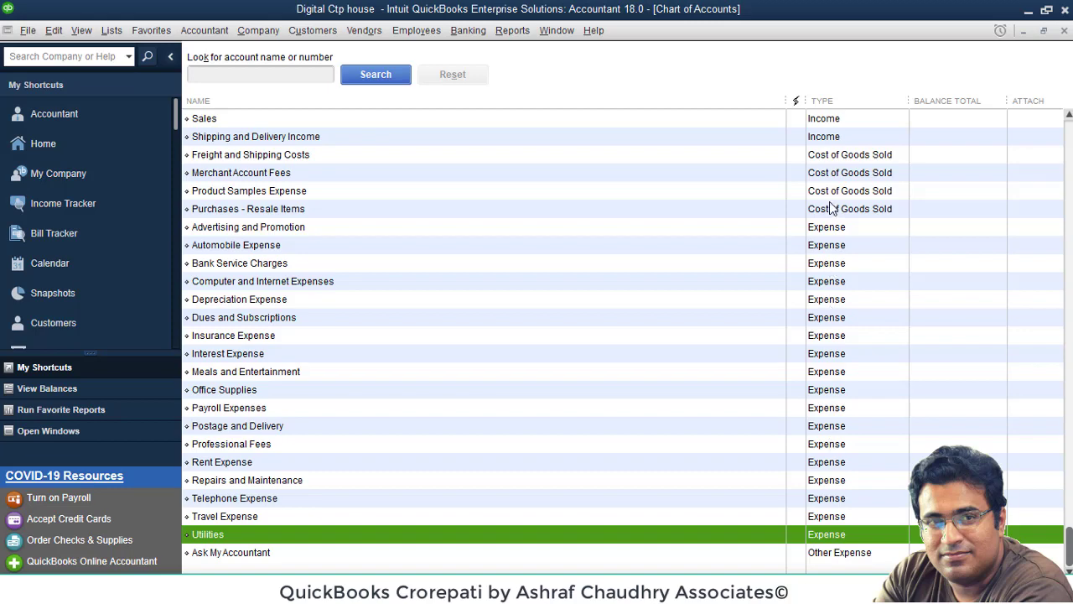
{"action": "left_click", "coordinate": [834, 156]}
{"action": "scroll", "coordinate": [822, 180], "scroll_direction": "up", "scroll_amount": 2}
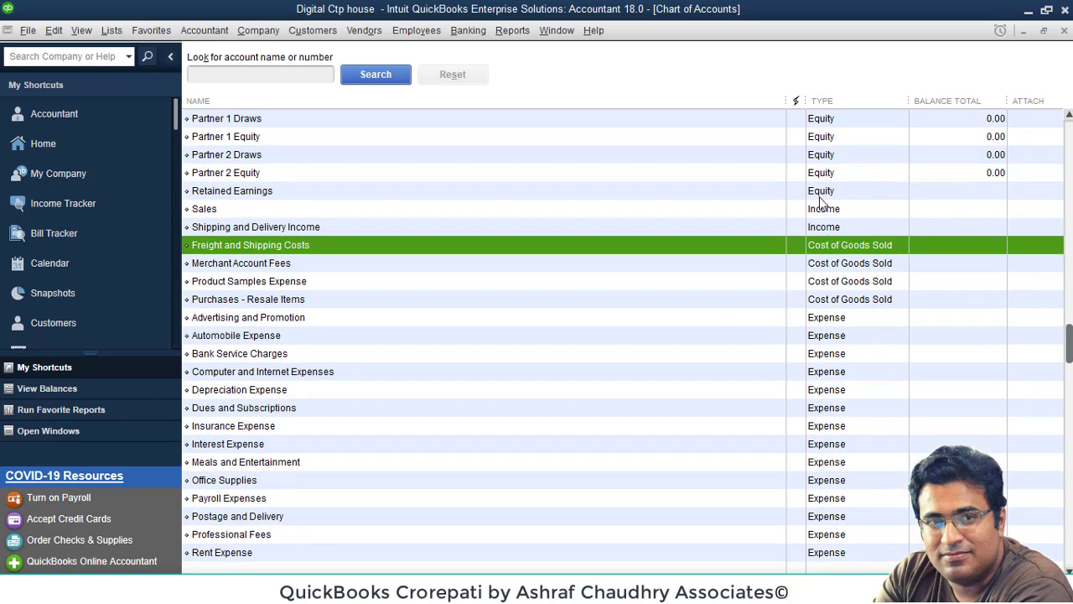
{"action": "scroll", "coordinate": [813, 201], "scroll_direction": "up", "scroll_amount": 2}
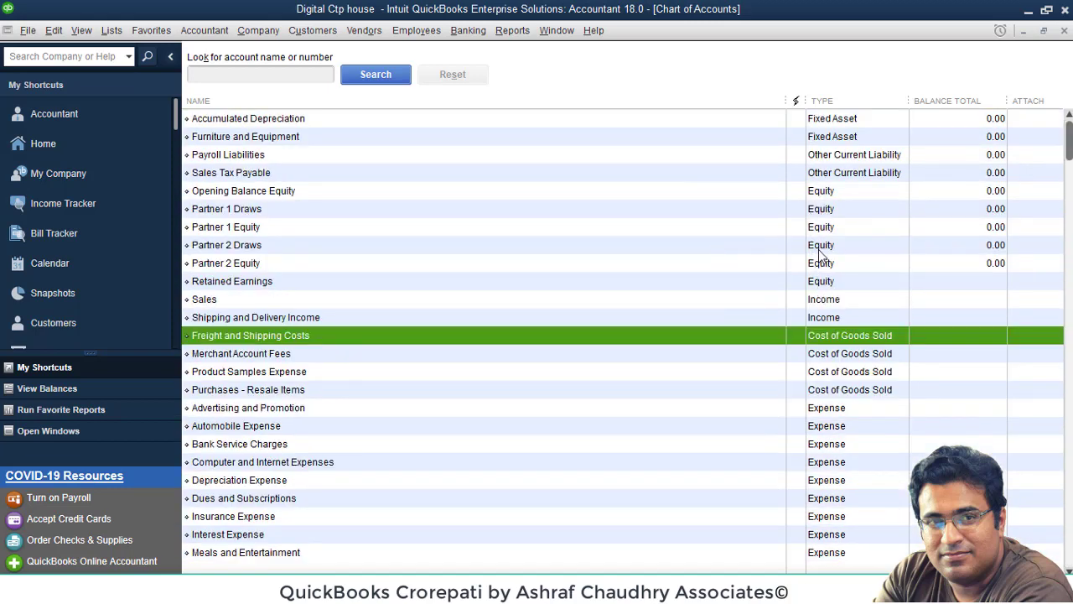
{"action": "left_click", "coordinate": [836, 173]}
{"action": "left_click", "coordinate": [835, 155]}
{"action": "left_click", "coordinate": [834, 136]}
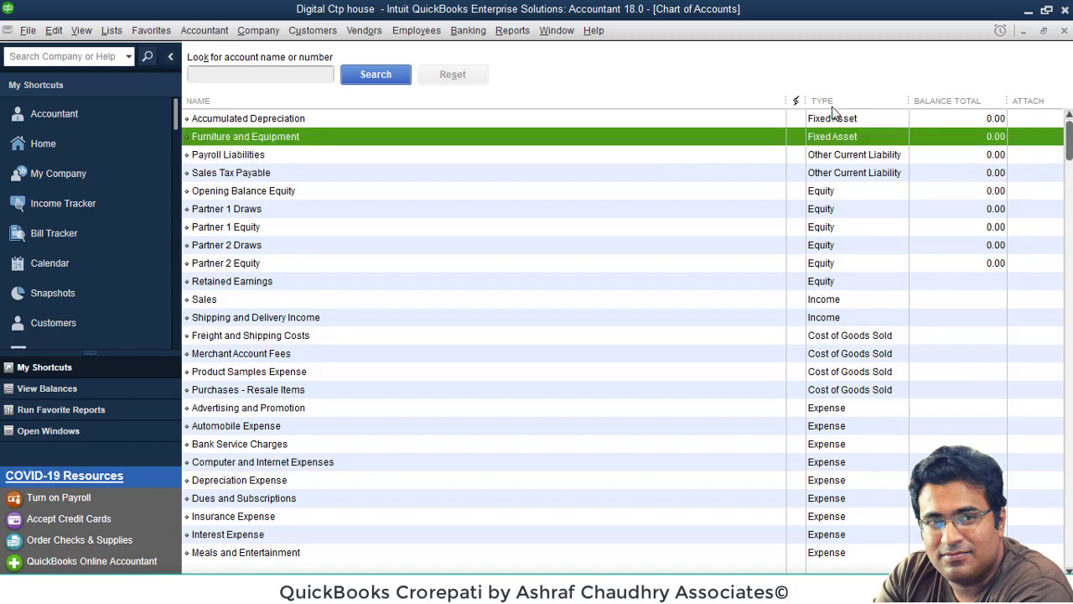
Sort the chart of accounts by type and reopen the list once to check it before closing it.
{"action": "left_click", "coordinate": [825, 102]}
{"action": "scroll", "coordinate": [556, 190], "scroll_direction": "down", "scroll_amount": 4}
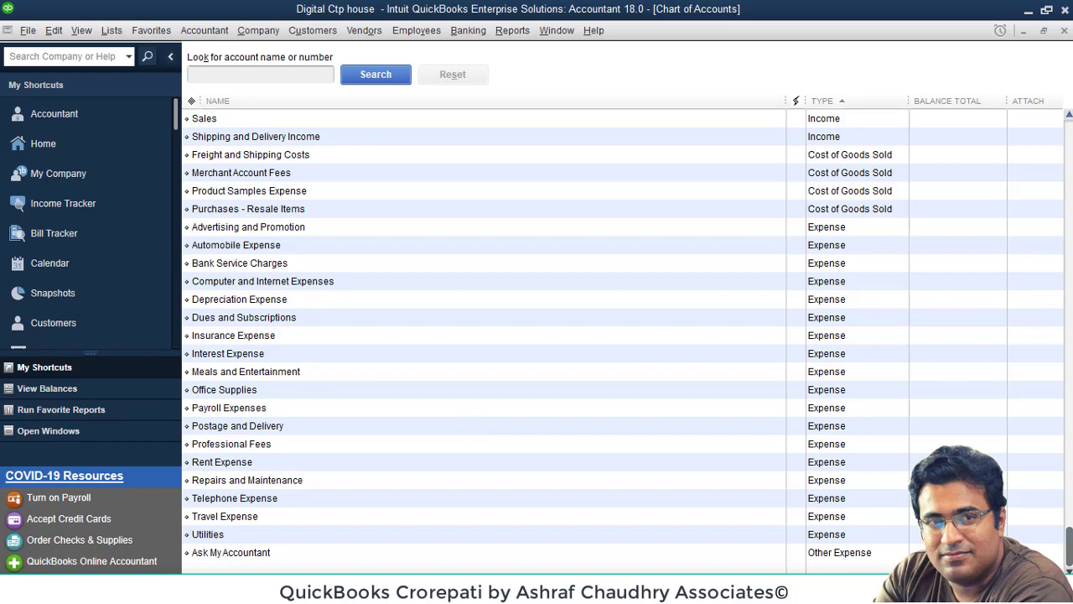
{"action": "left_click", "coordinate": [1064, 30]}
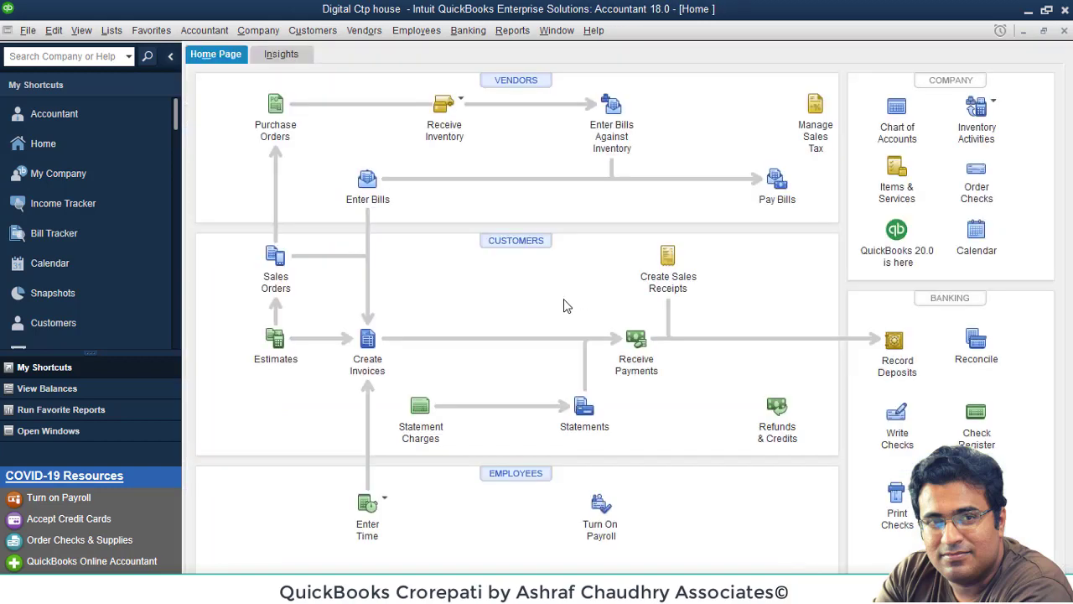
{"action": "key", "text": "ctrl+a"}
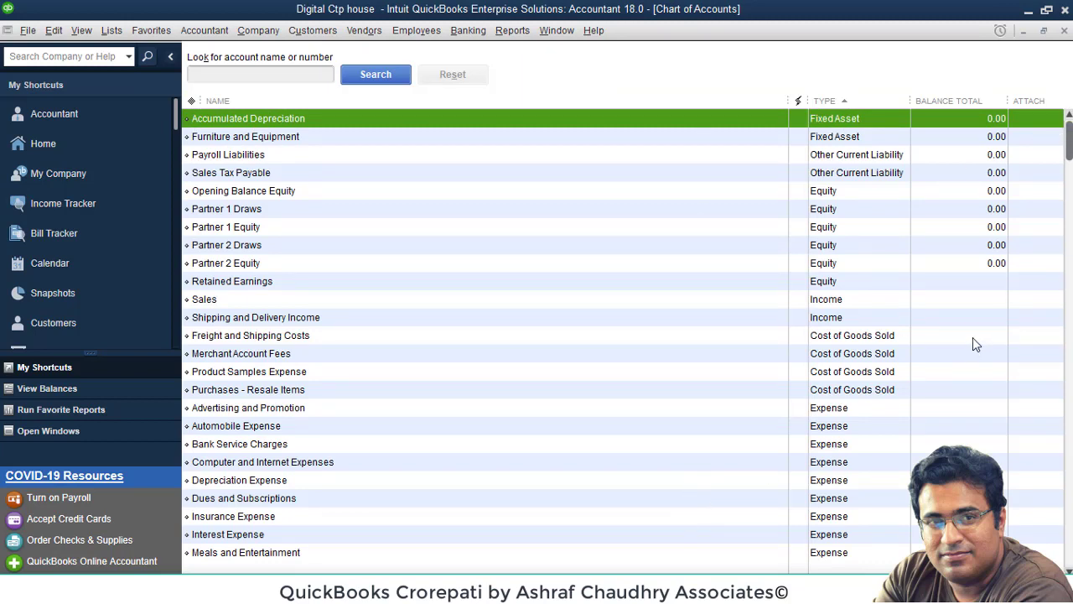
{"action": "left_click", "coordinate": [1064, 33]}
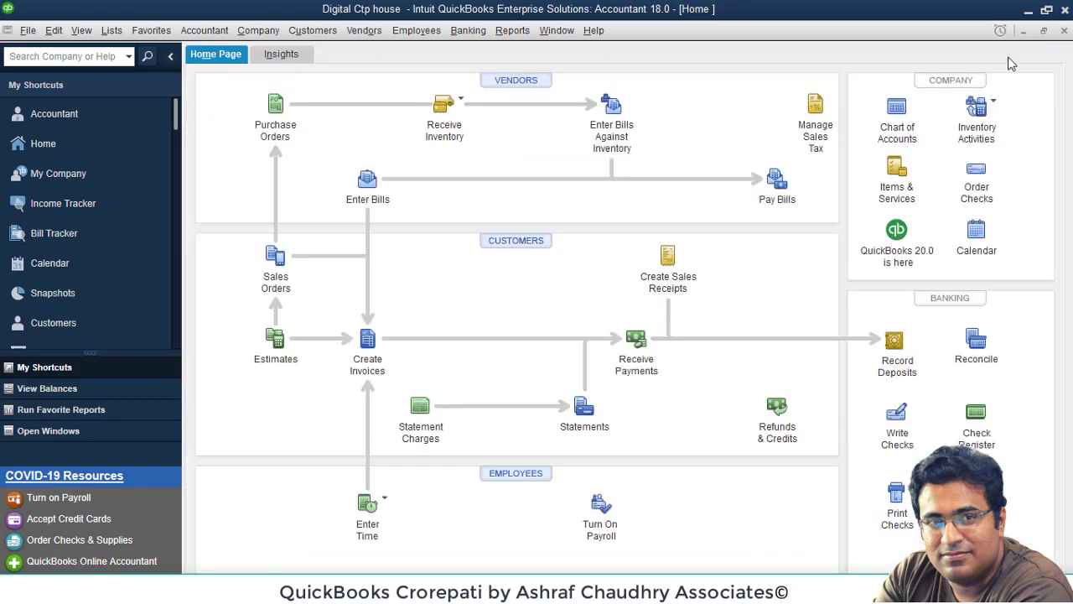